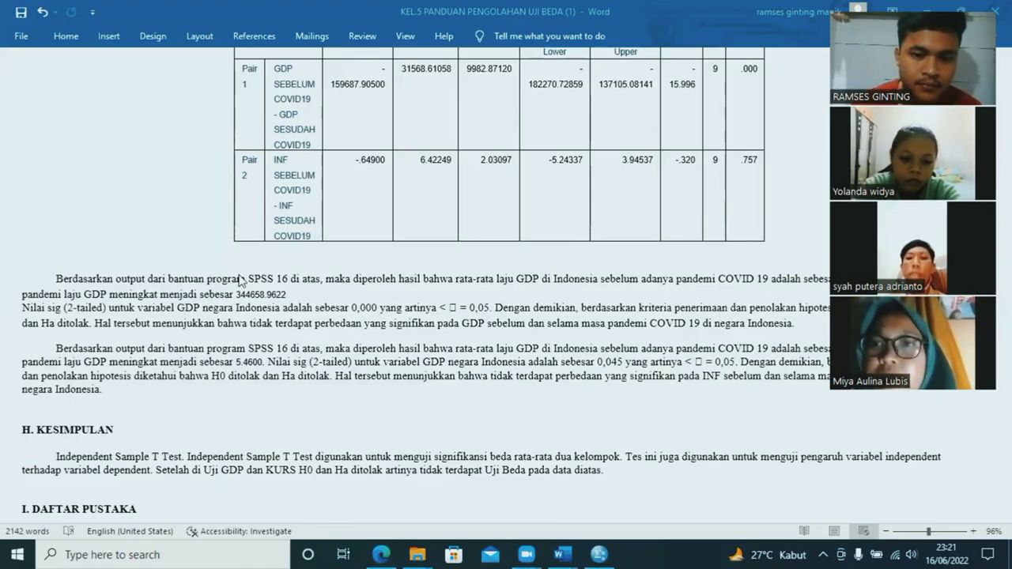
Step: Read through the results discussion, conclusion and references up to the first step of the appendix on processing the difference-test data
scroll(239, 283, down, 2)
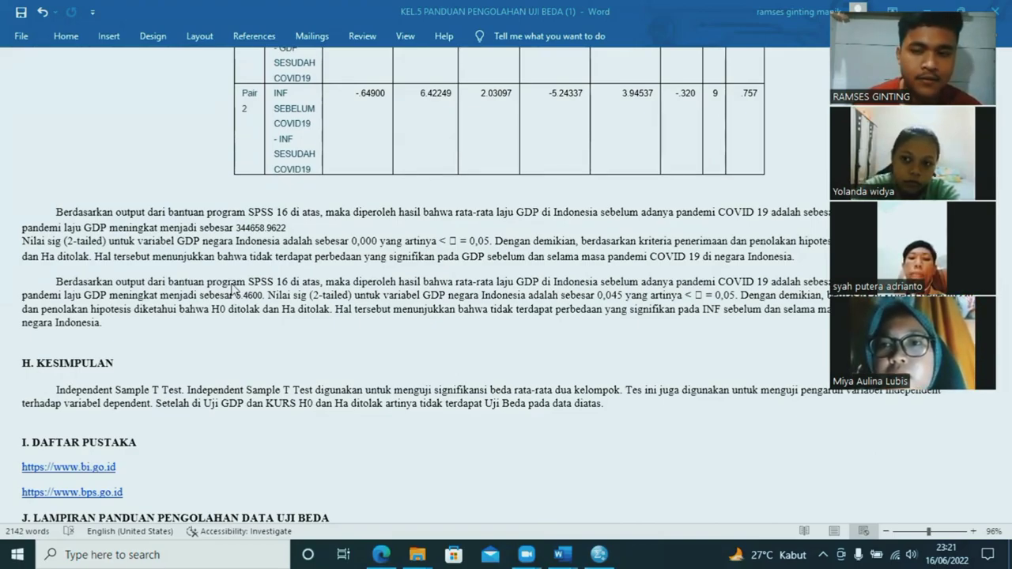
scroll(234, 290, down, 3)
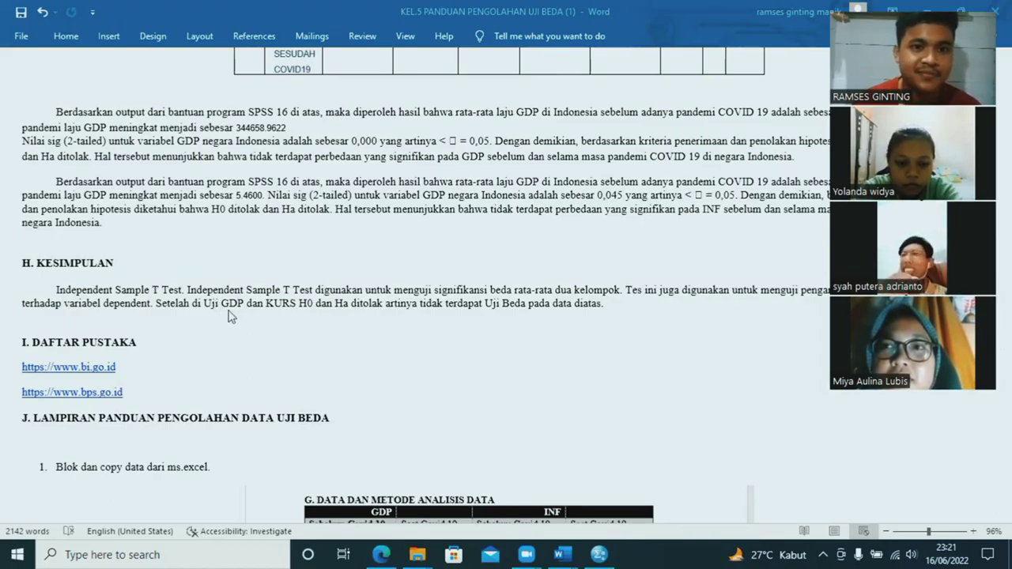
scroll(231, 321, down, 2)
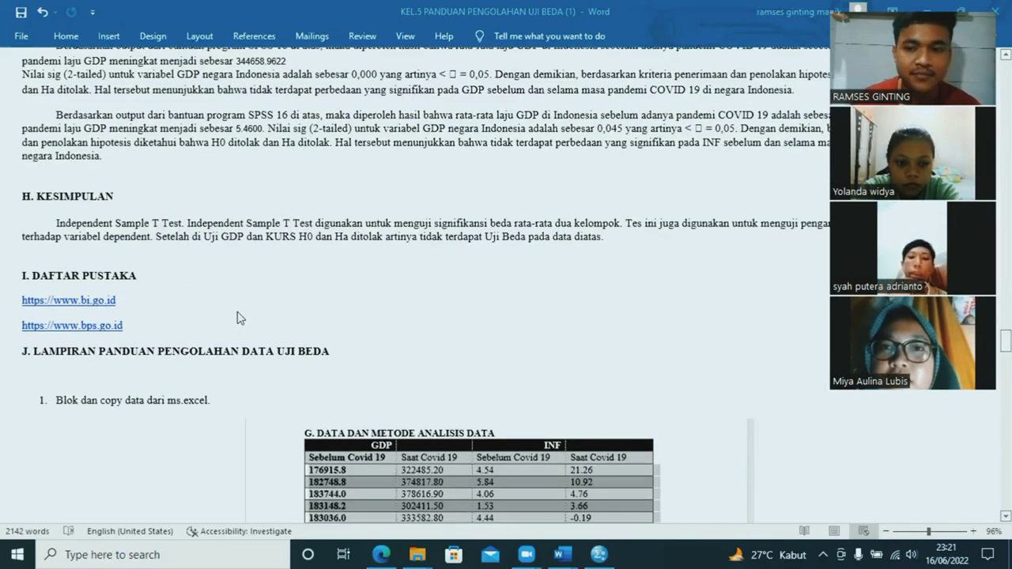
scroll(237, 317, down, 2)
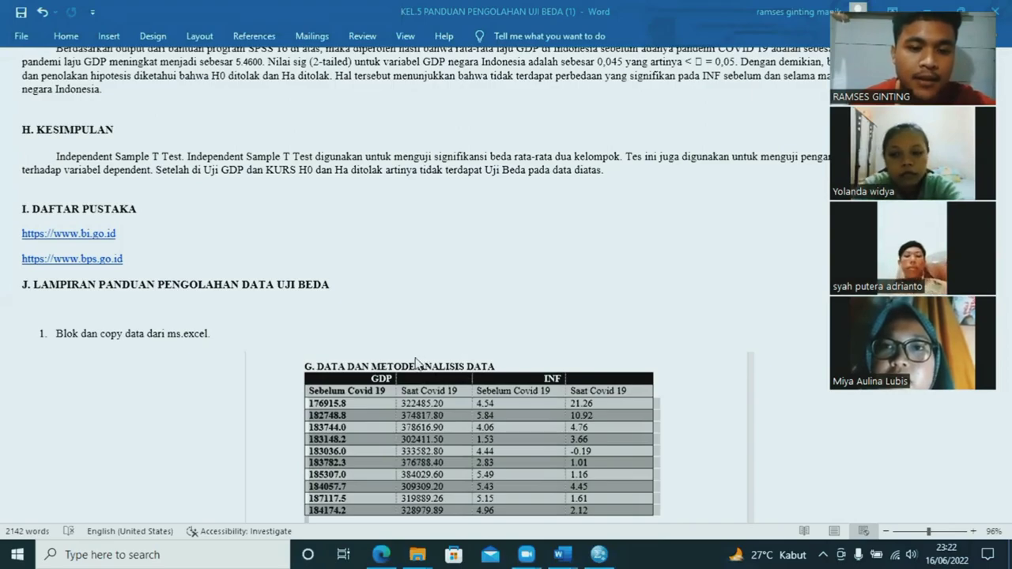
scroll(393, 366, down, 2)
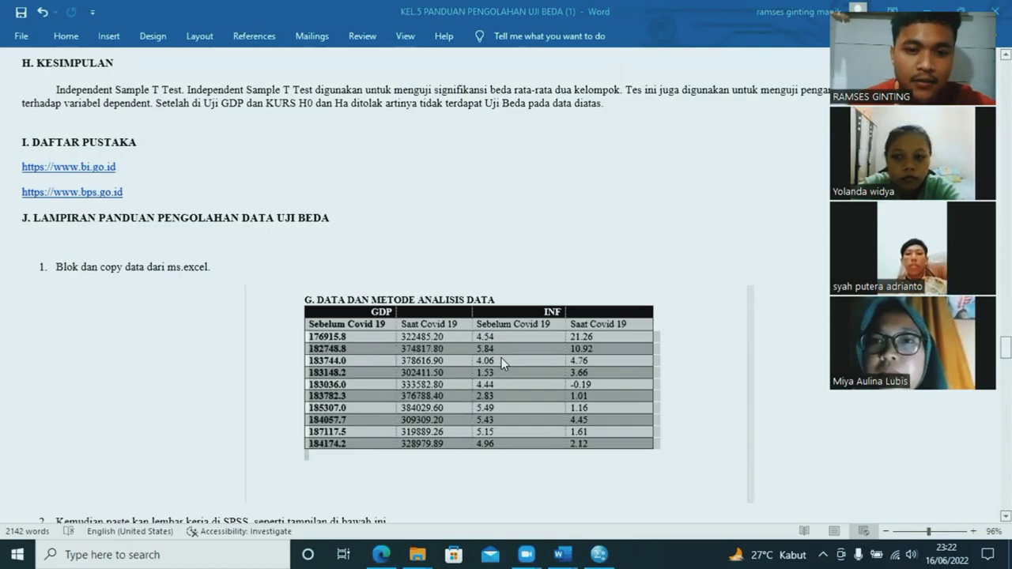
Step: Copy the ten GDP and INF data rows from section G and paste them into the empty SPSS data sheet from its first cell
scroll(487, 293, up, 15)
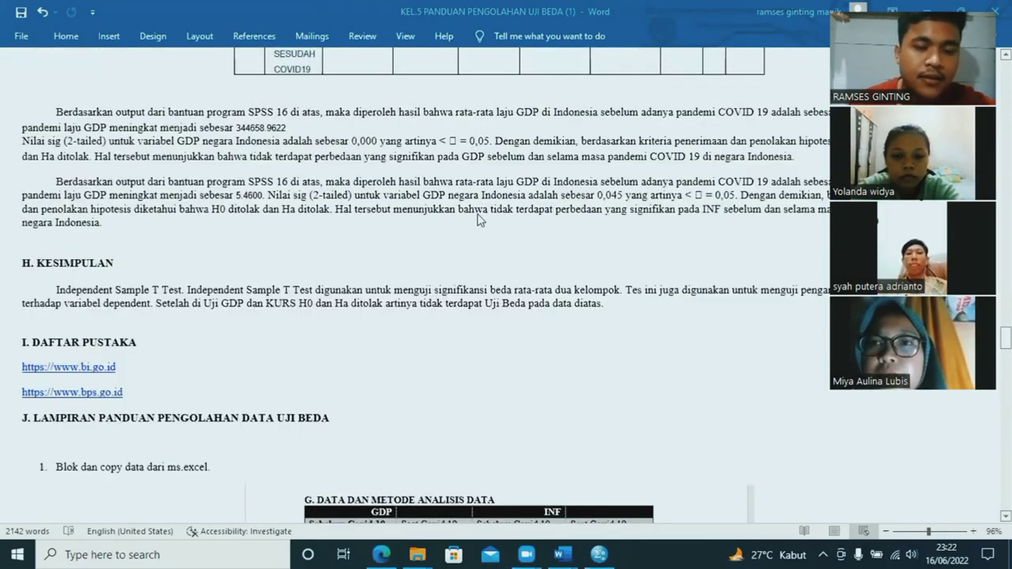
scroll(466, 279, up, 12)
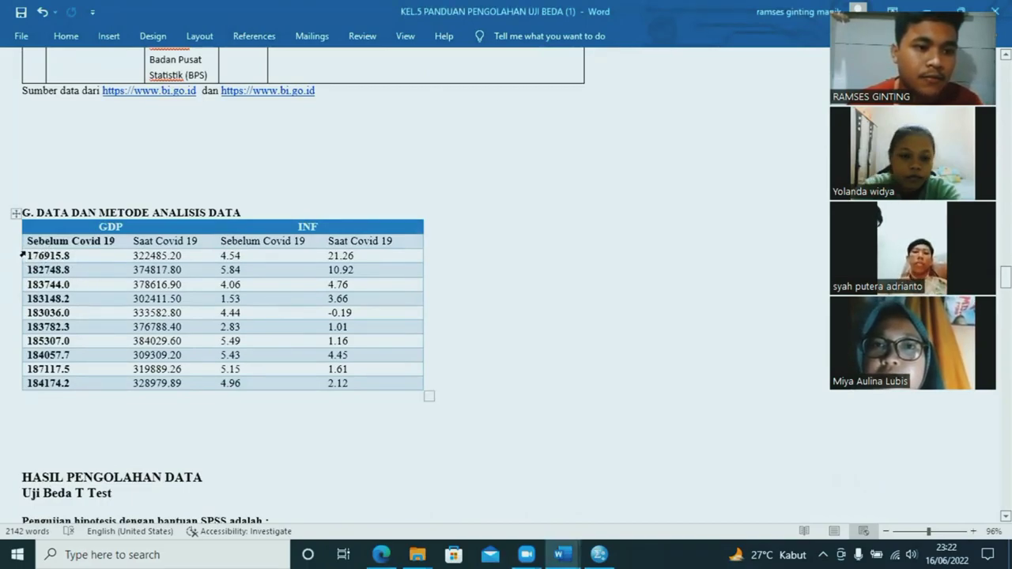
drag(22, 256, 355, 383)
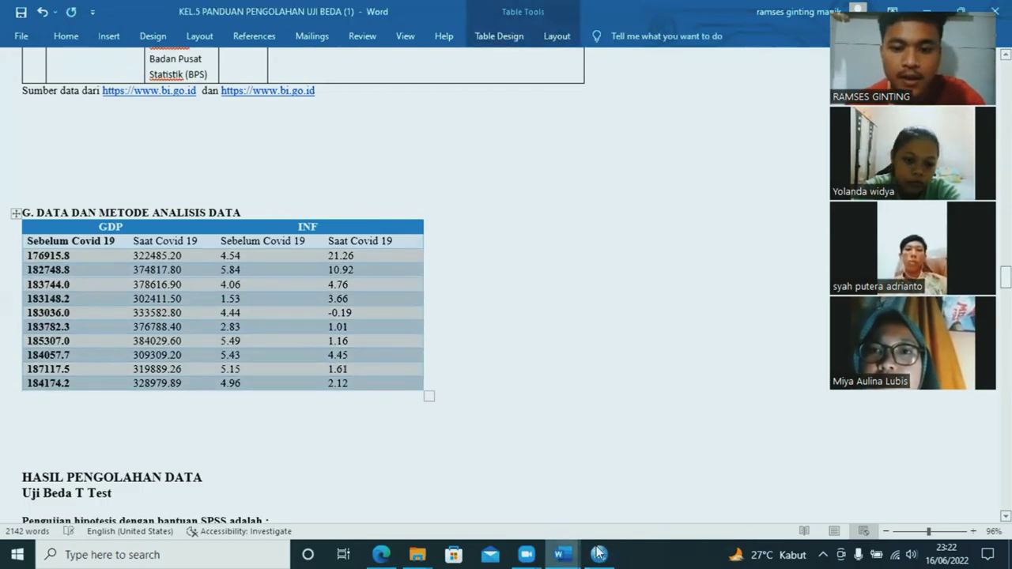
click(598, 482)
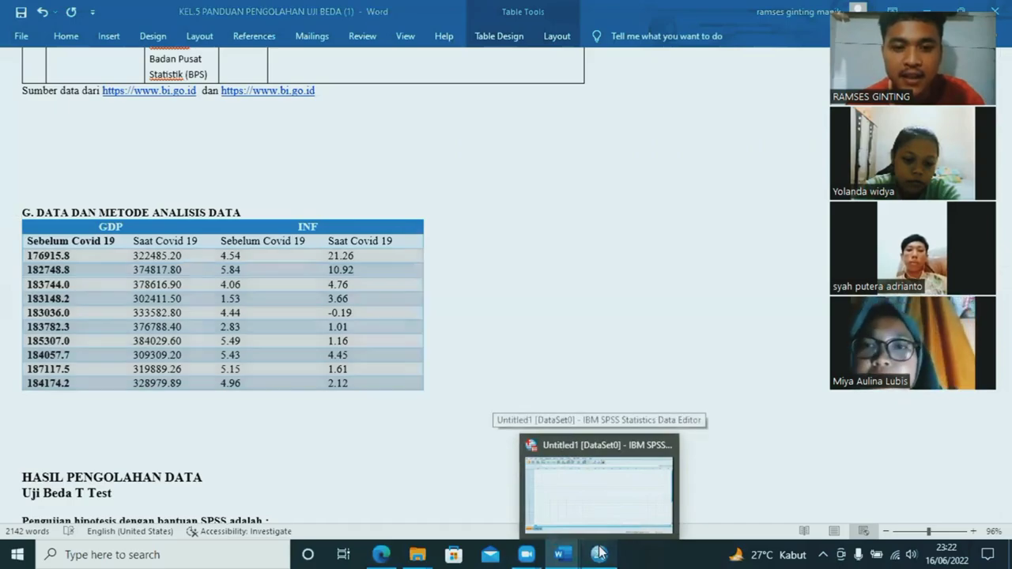
click(77, 119)
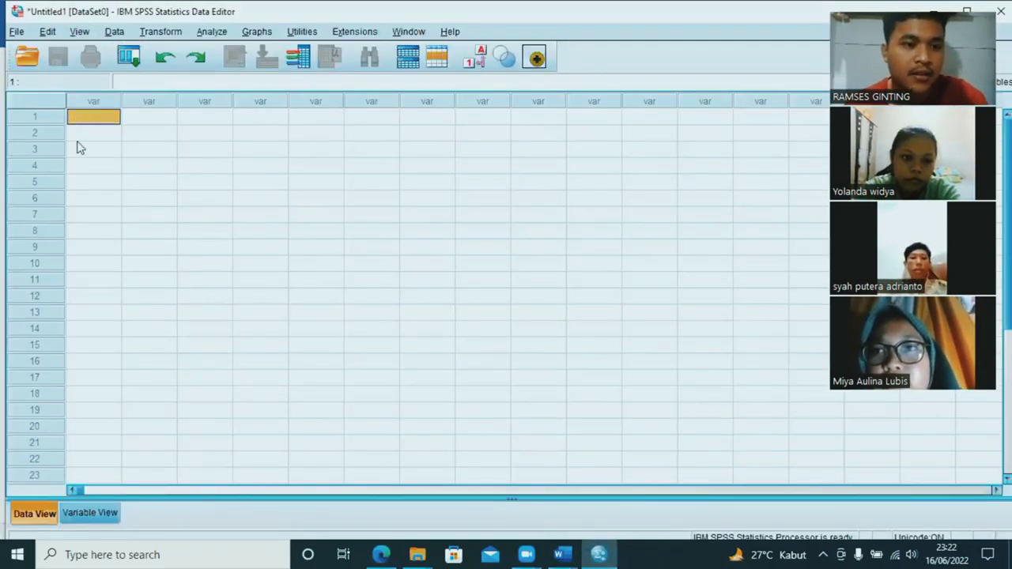
text(176915.80	322485.20	4.54	21.26 182748.80	374817.80	5.84	10.92 183744.00	378616.90	4.06	4.76 183148.20	302411.50	1.53	3.66 183036.00	333582.80	4.44	-.19 183782.30	376788.40	2.83	1.01 185307.00	384029.60	5.49	1.16 184057.70	309309.20	5.43	4.45 187117.50	319889.26	5.15	1.61 184174.20	328979.89	4.96	2.12)
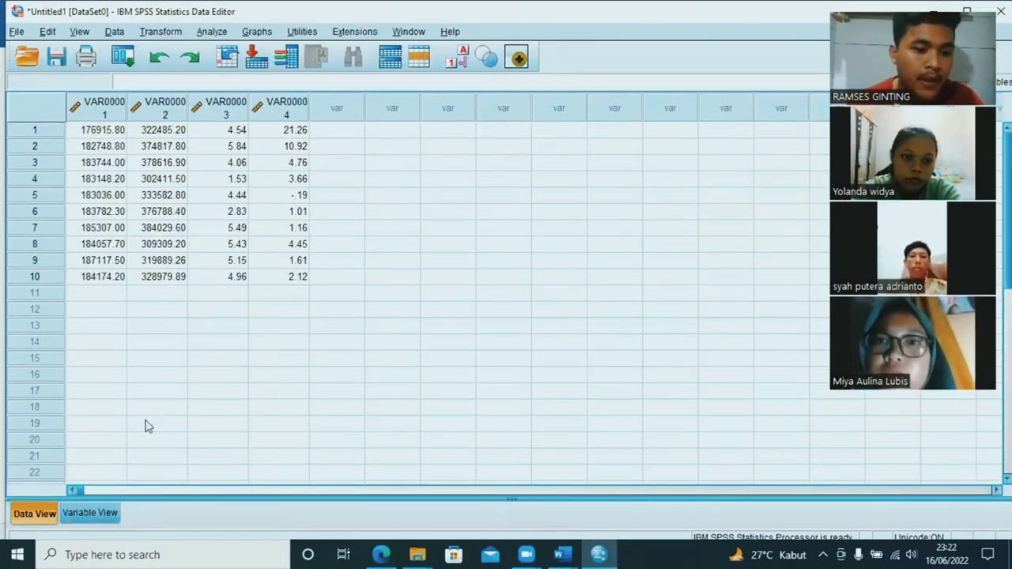
click(92, 514)
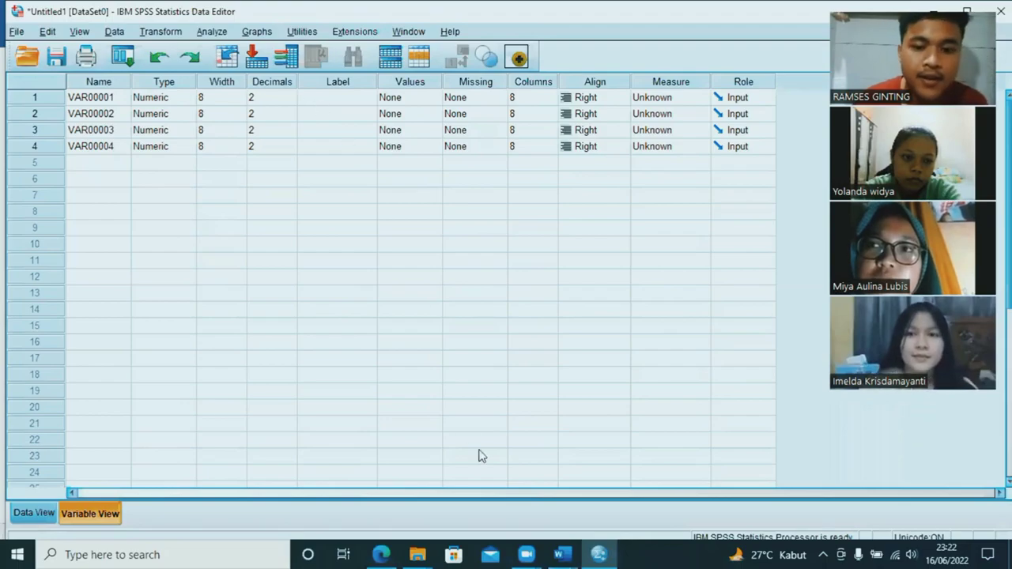
Step: Return to the KEL.5 PANDUAN PENGOLAHAN UJI BEDA document in Word and copy the ten GDP and INF data rows from section G's table
mouse_move(565, 553)
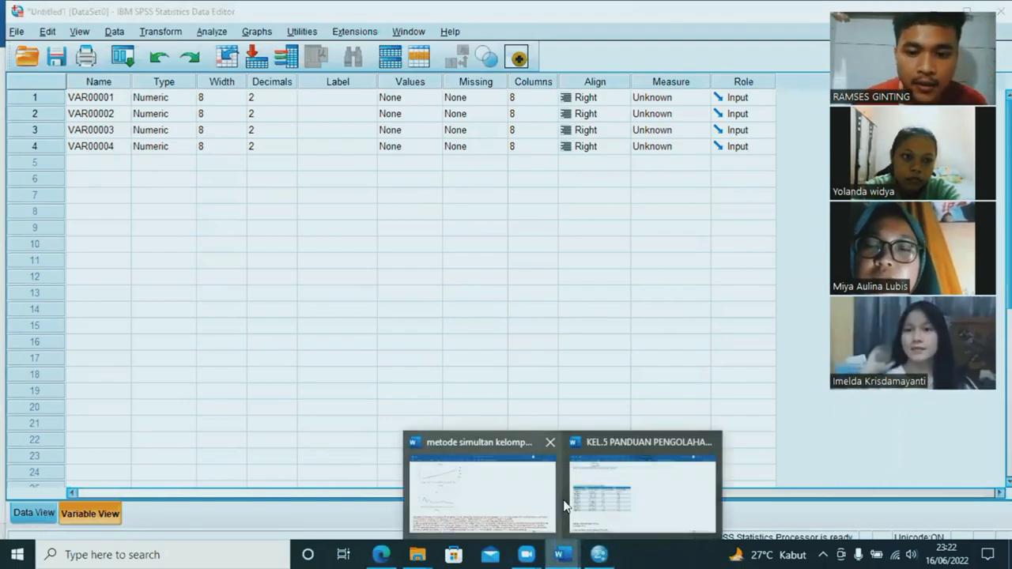
click(587, 500)
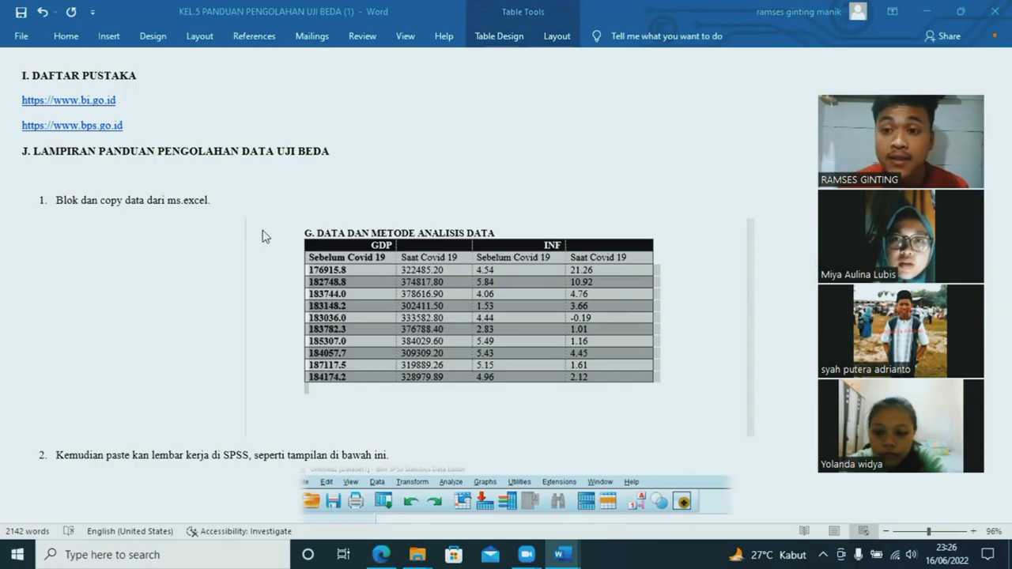
scroll(269, 235, up, 10)
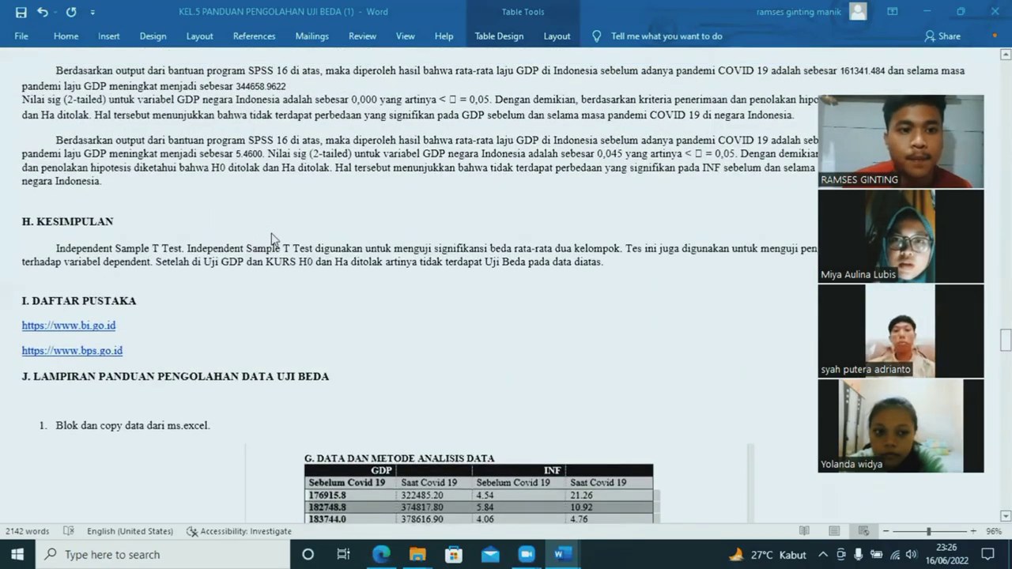
scroll(272, 232, up, 15)
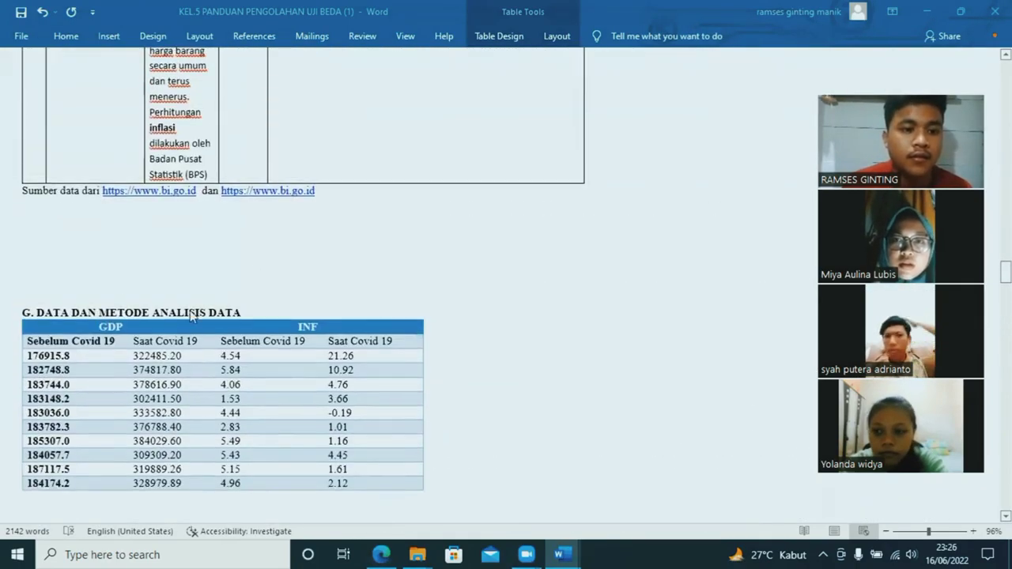
click(30, 358)
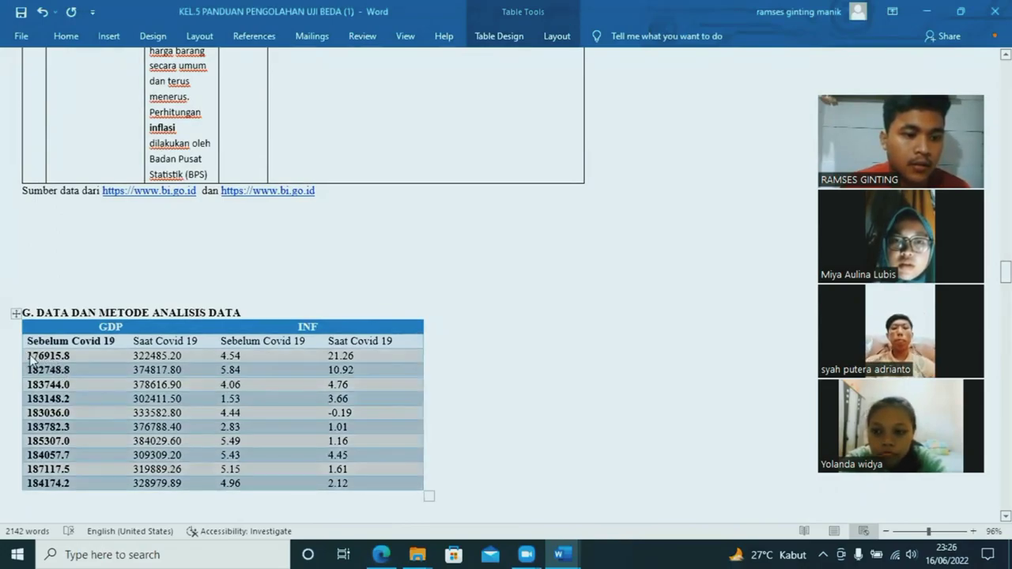
click(29, 355)
drag(24, 358, 359, 487)
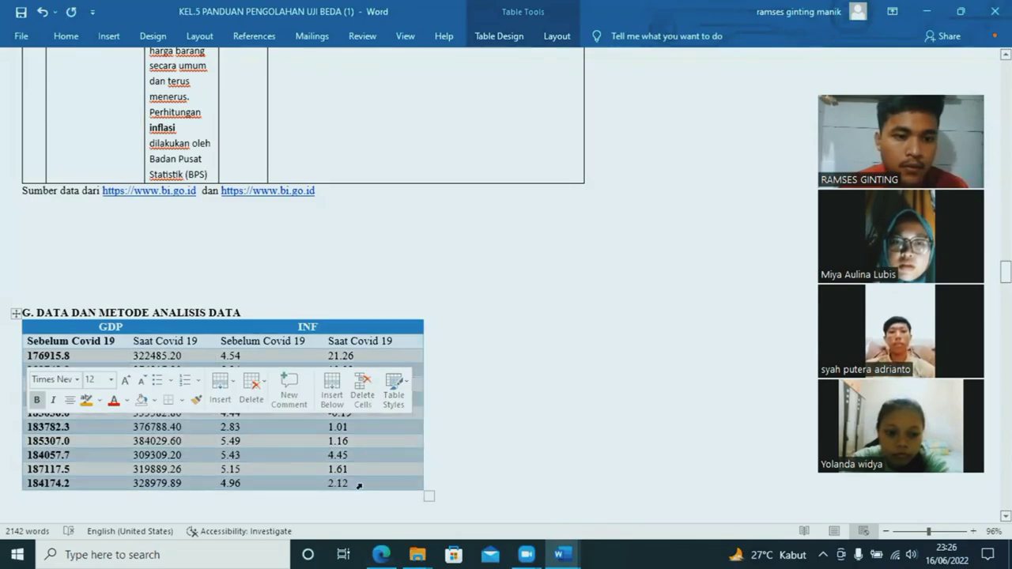
right_click(298, 418)
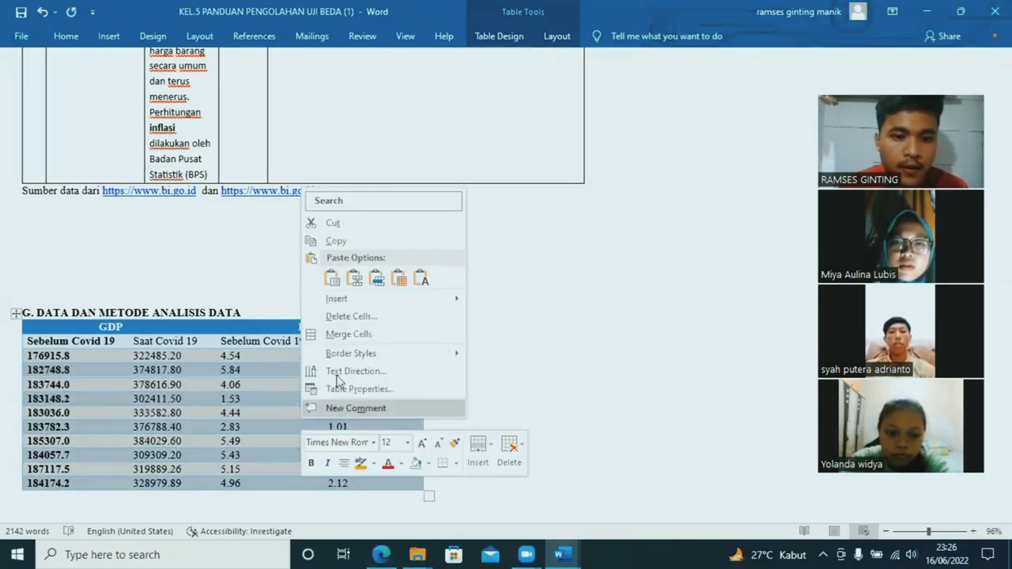
click(332, 241)
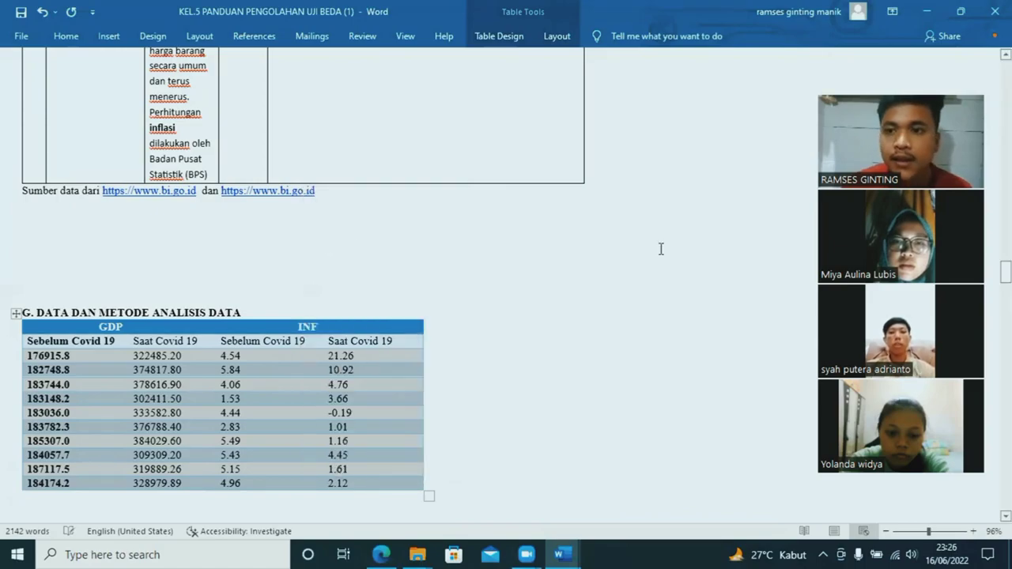
Step: Minimise the open Word documents, switch to SPSS Statistics and dismiss its welcome dialog
click(924, 12)
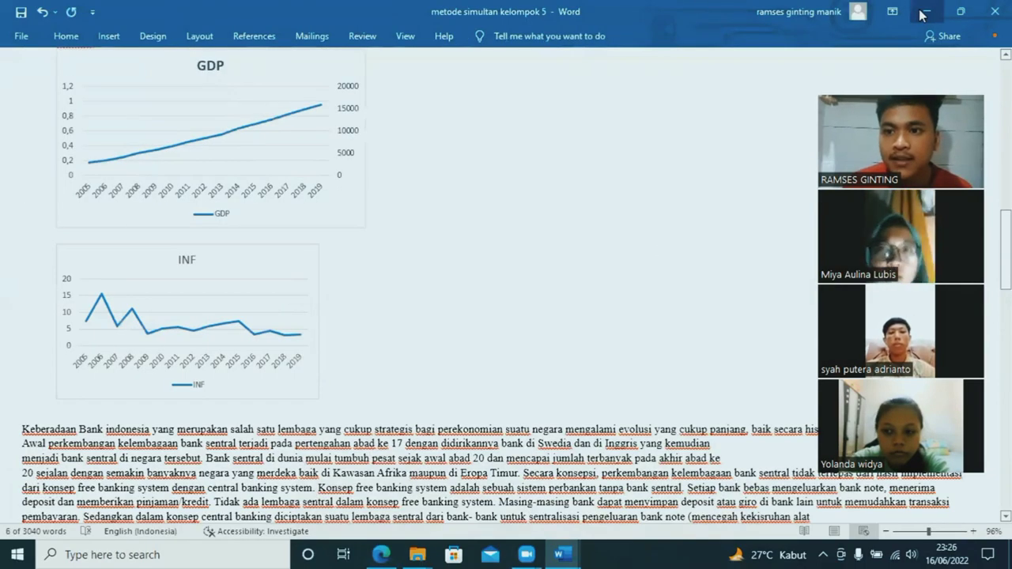
click(923, 12)
click(920, 13)
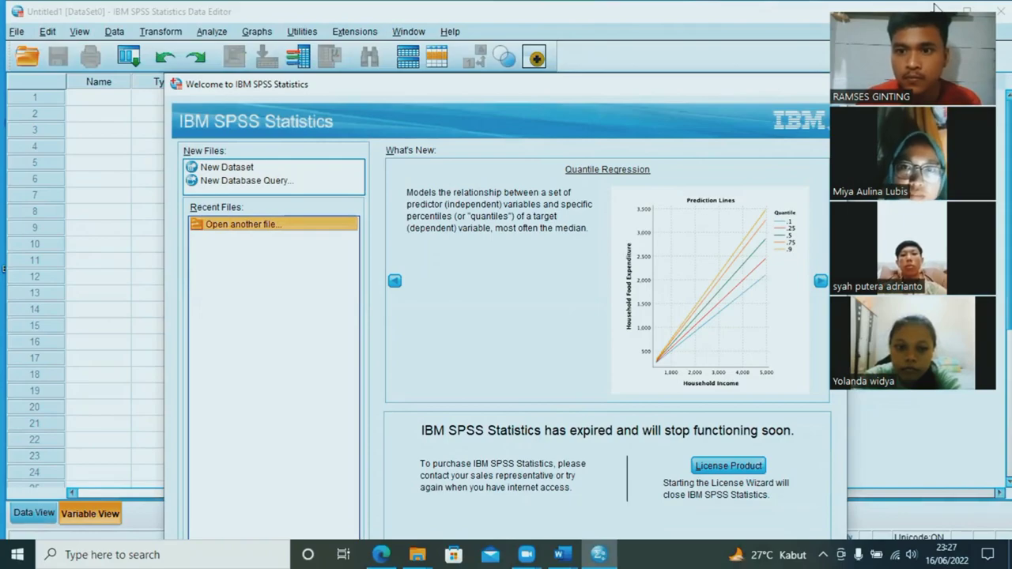
drag(921, 6, 933, 6)
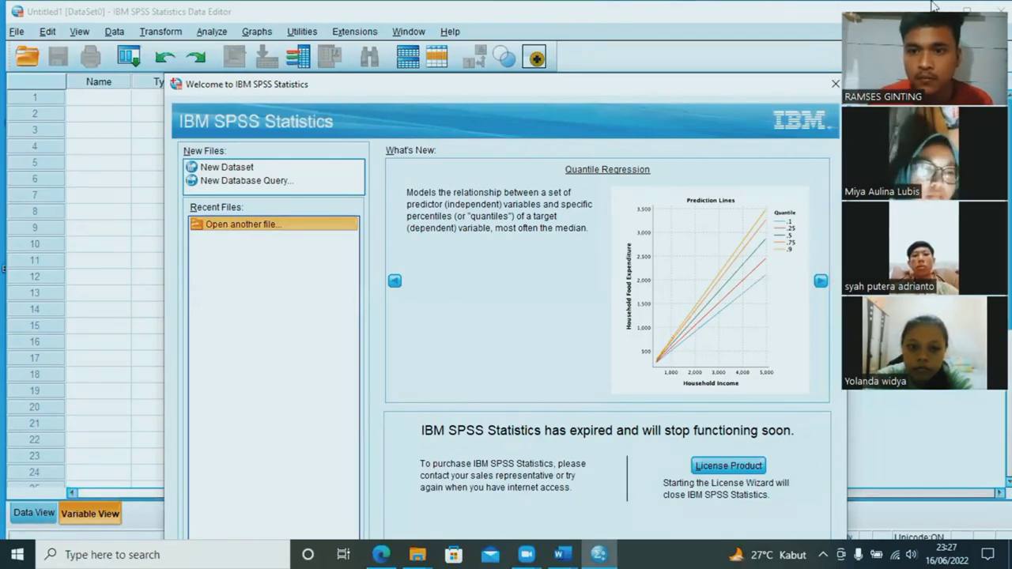
click(836, 84)
Step: Try to paste the copied data rows into the first variable's Name cell in the variable definitions
click(101, 87)
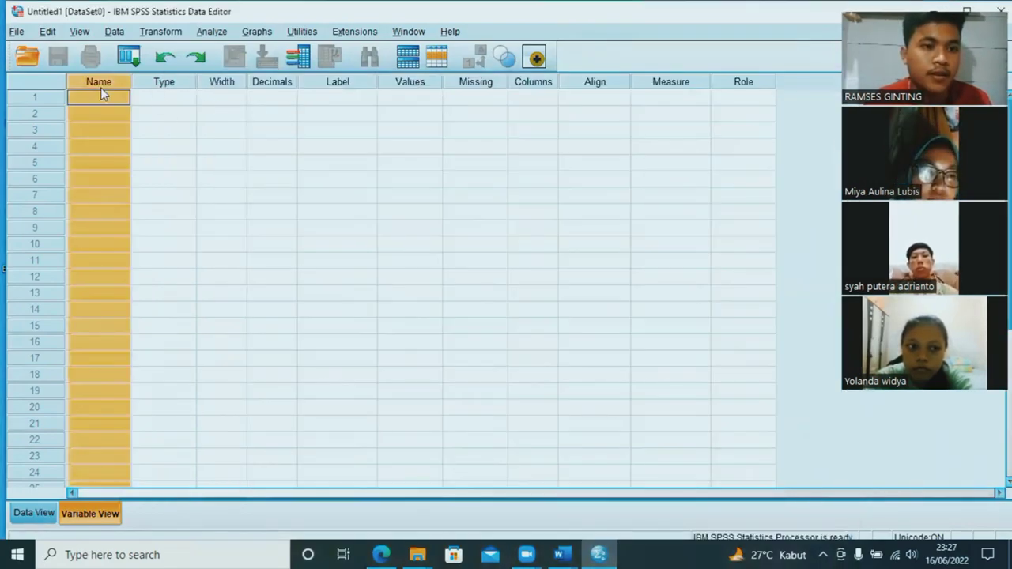
click(95, 97)
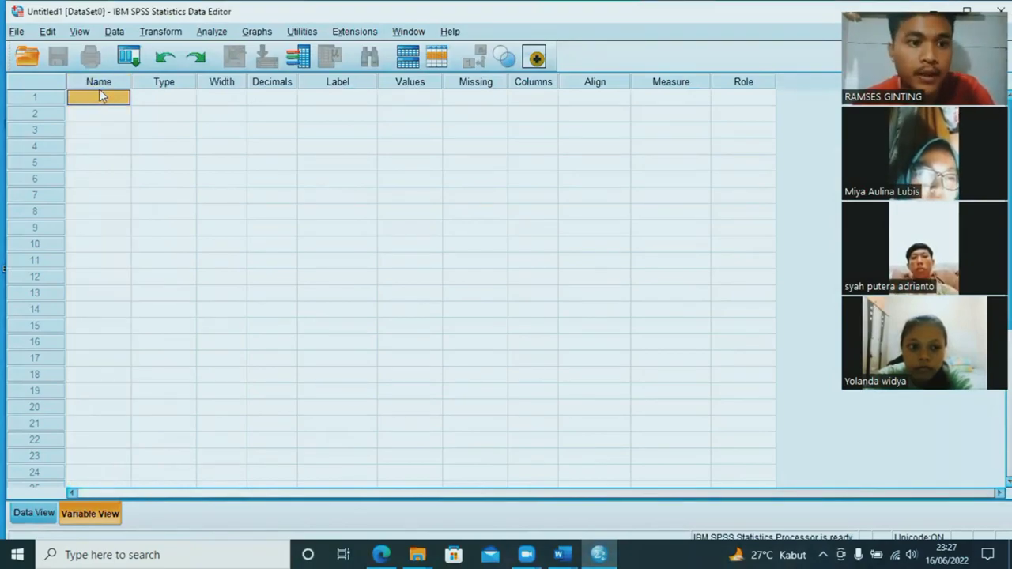
key(ctrl+v)
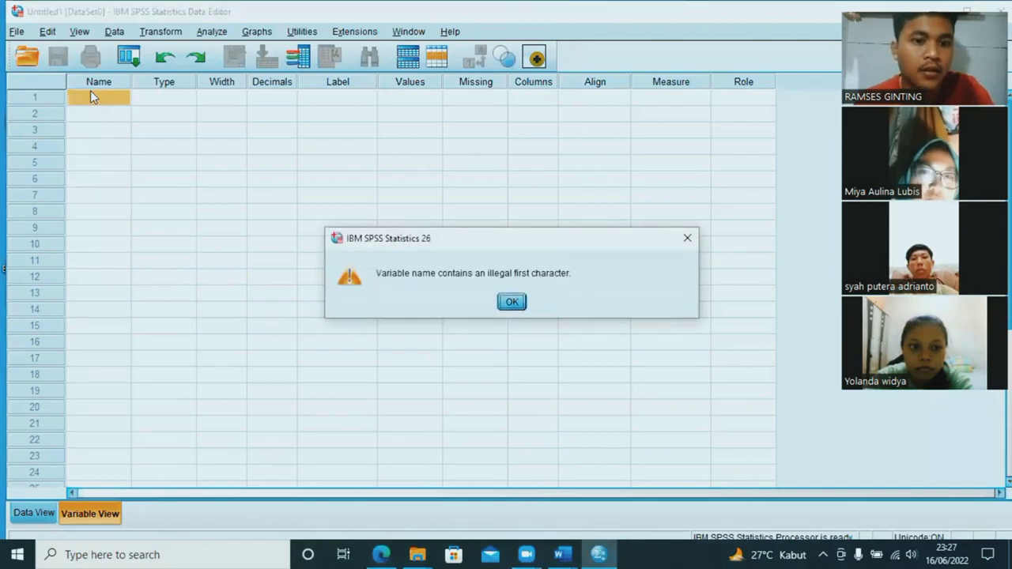
click(512, 302)
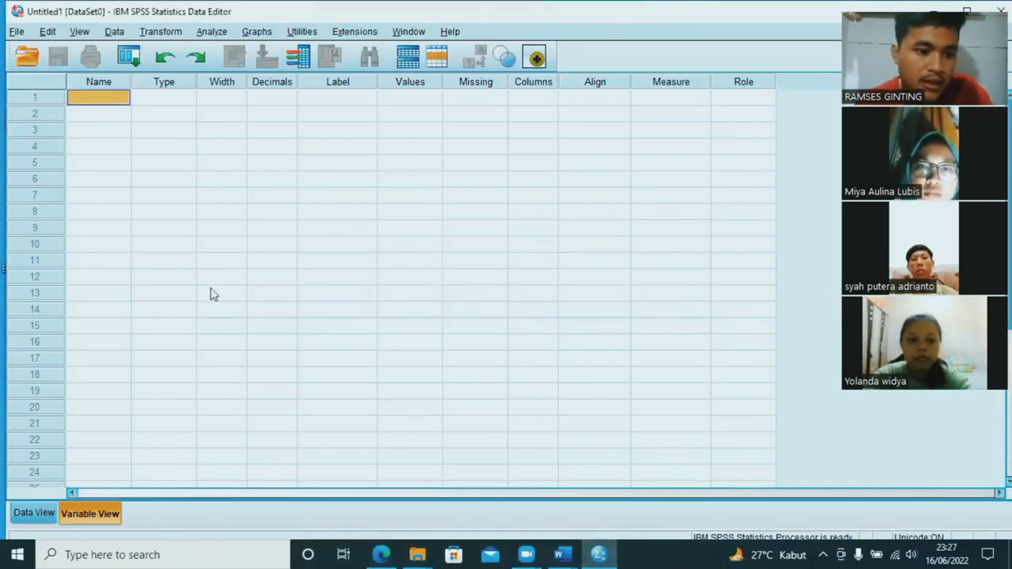
Step: Paste the copied GDP and INF rows into the data sheet, starting at the first case of the first column
click(34, 513)
click(85, 107)
click(87, 119)
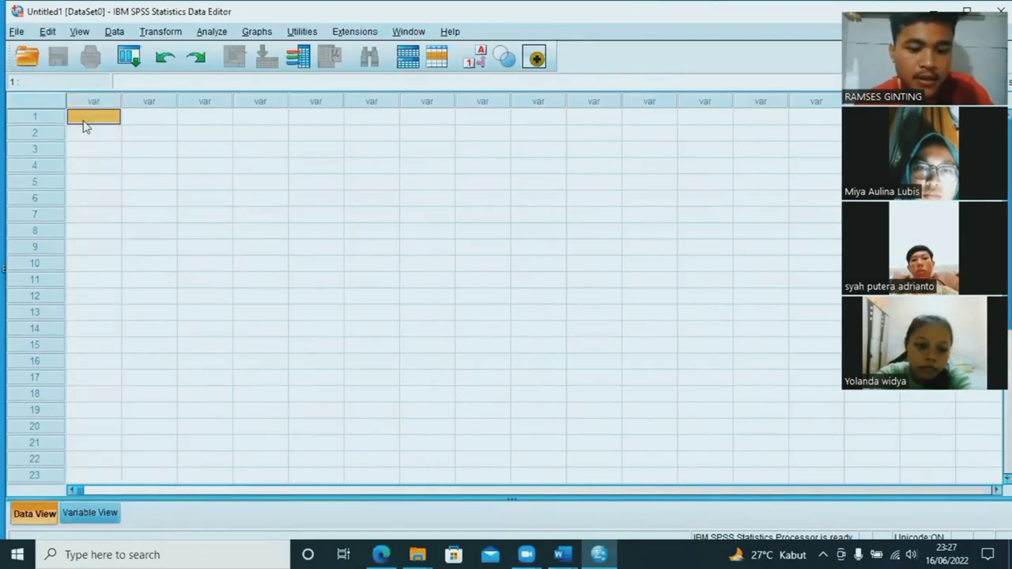
text(176915.80	322485.20	4.54	21.26 182748.80	374817.80	5.84	10.92 183744.00	378616.90	4.06	4.76 183148.20	302411.50	1.53	3.66 183036.00	333582.80	4.44	-.19 183782.30	376788.40	2.83	1.01 185307.00	384029.60	5.49	1.16 184057.70	309309.20	5.43	4.45 187117.50	319889.26	5.15	1.61 184174.20	328979.89	4.96	2.12)
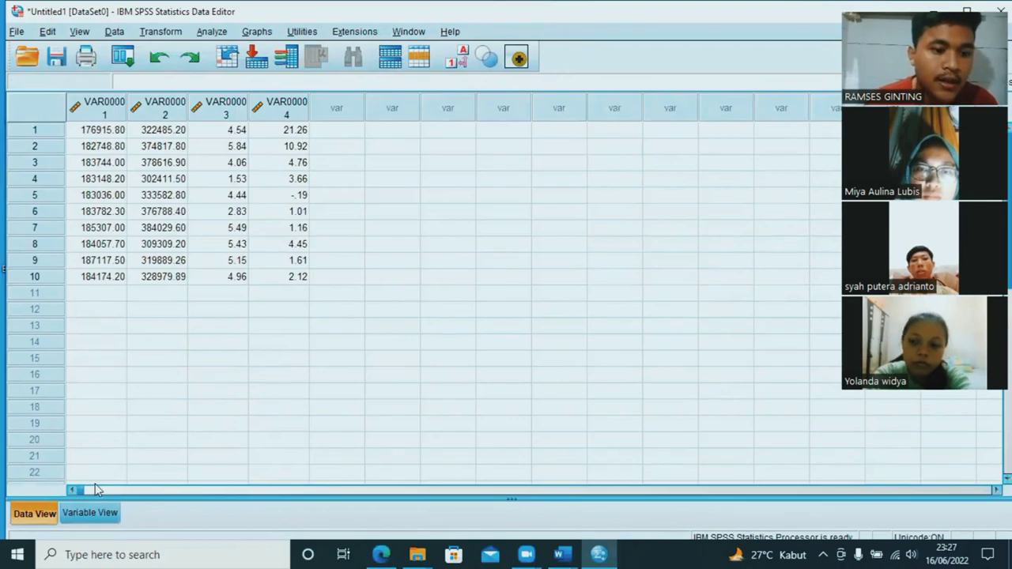
Step: Show the variable definitions, then switch to the KEL.5 PANDUAN PENGOLAHAN UJI BEDA document in Word and check the column headings of section G's table
click(90, 514)
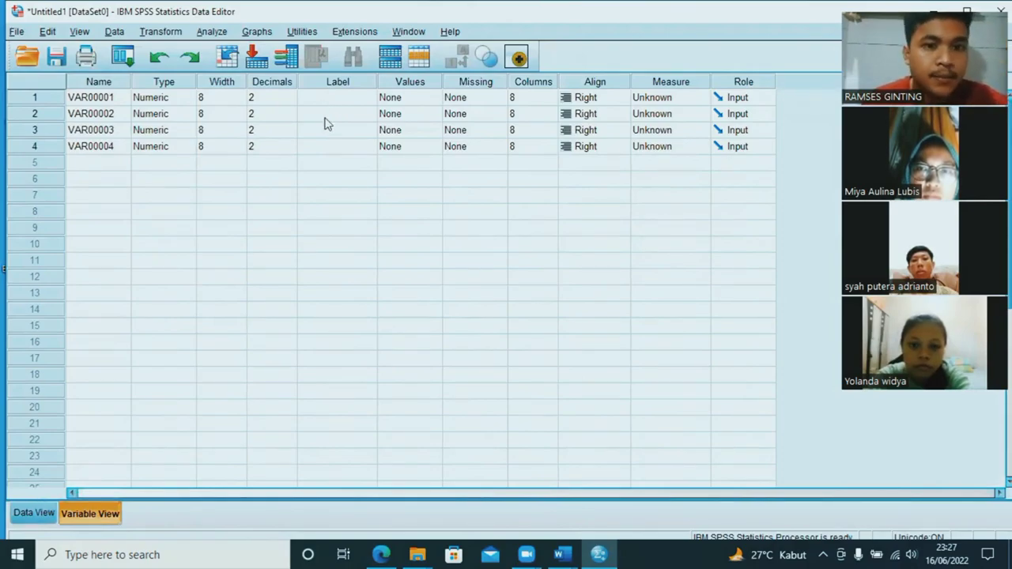
click(561, 554)
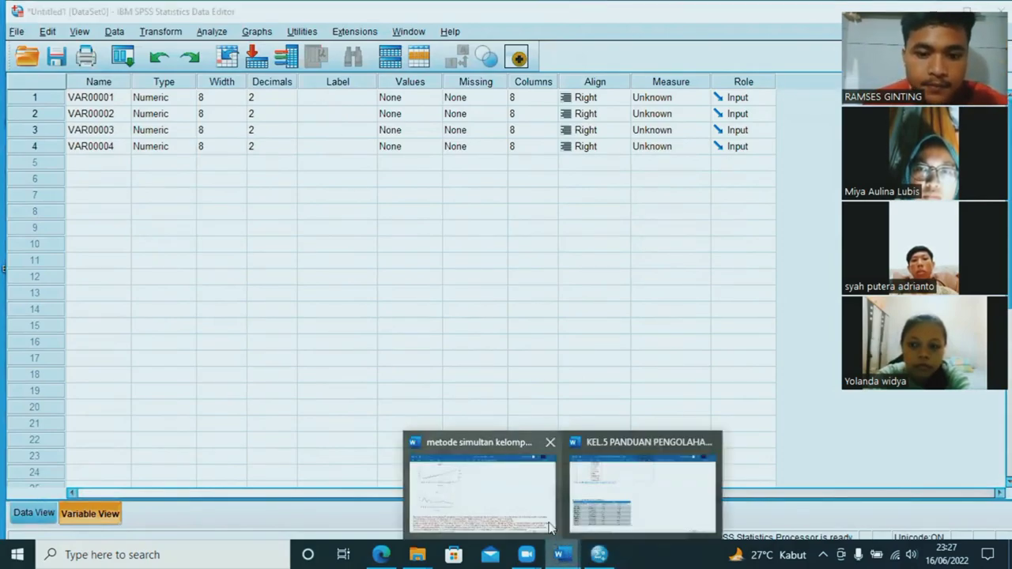
click(588, 495)
scroll(290, 347, down, 1)
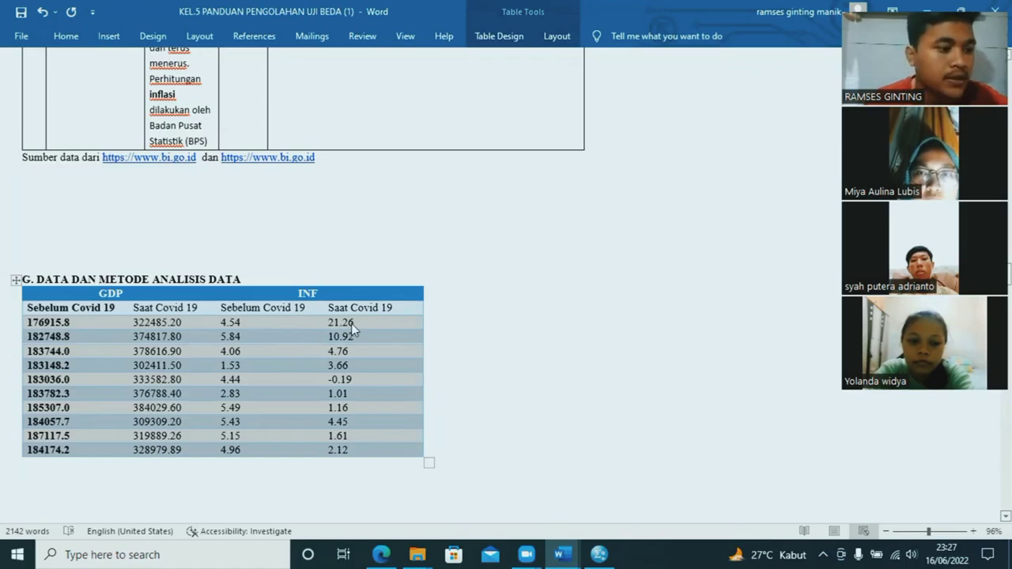
Step: Return to SPSS Statistics and label the first variable, VAR00001, as GDP SEBELUM COVID19
click(598, 555)
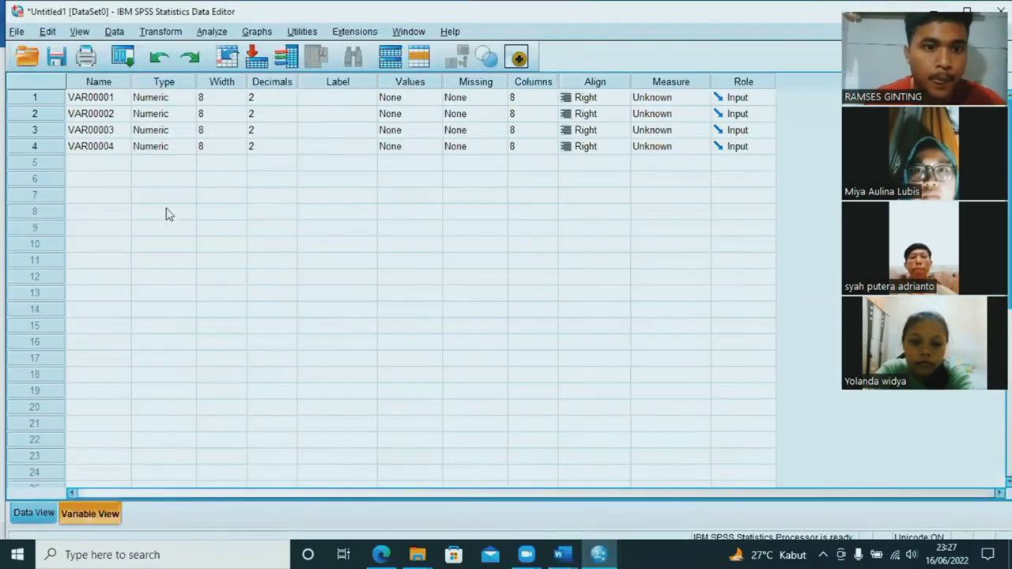
click(304, 100)
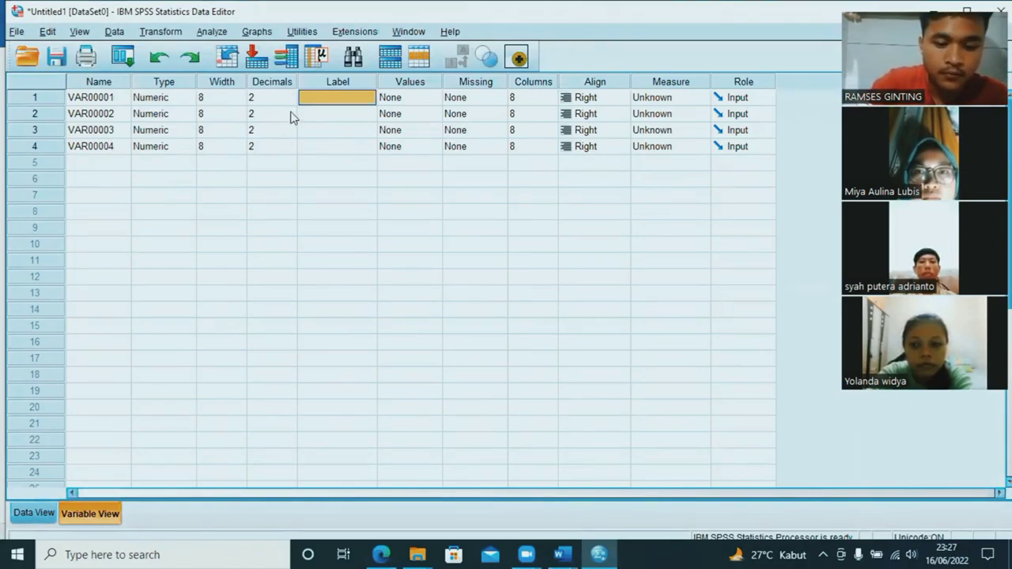
text(GDO)
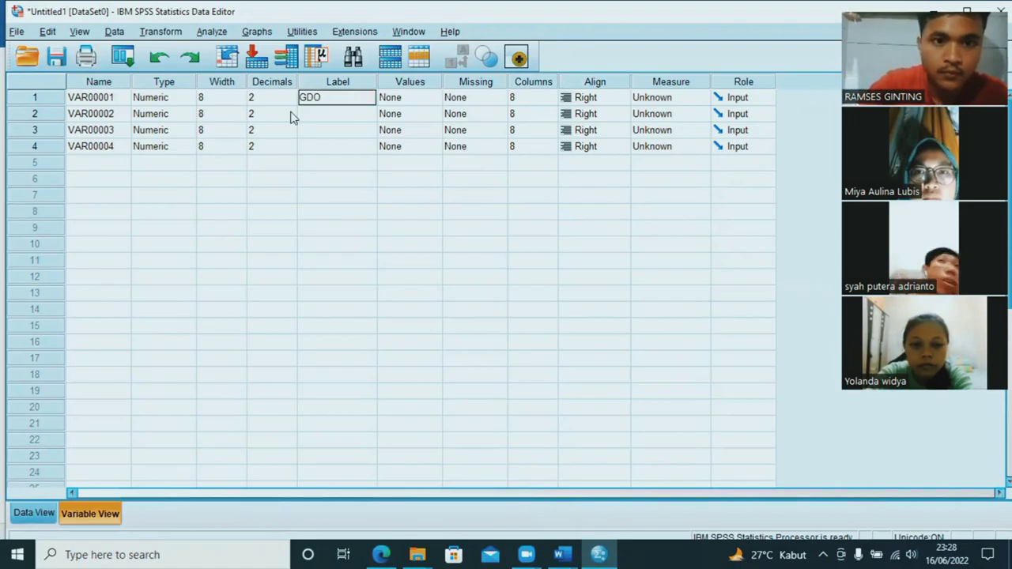
key(BackSpace)
text(P)
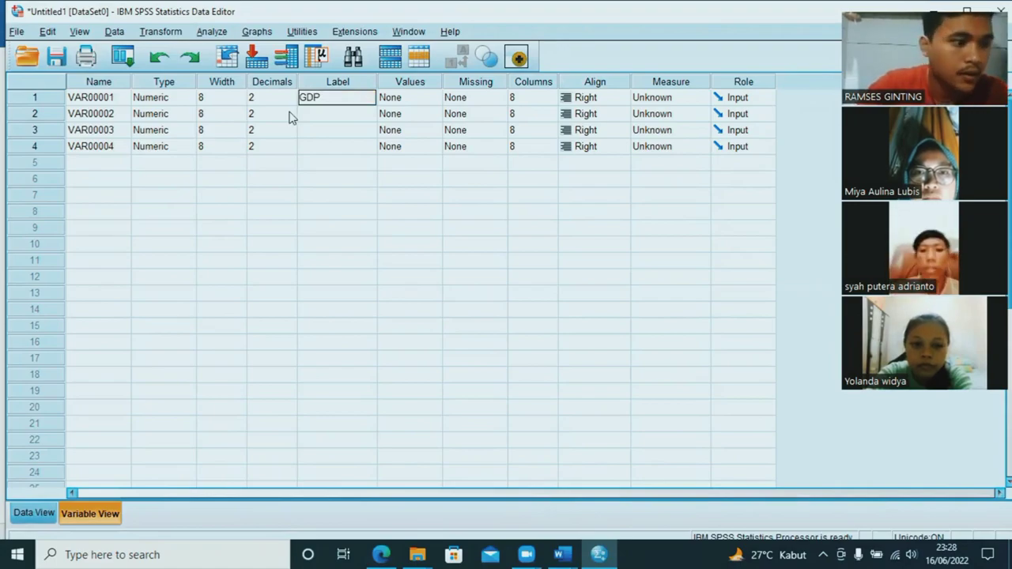
text( SEB)
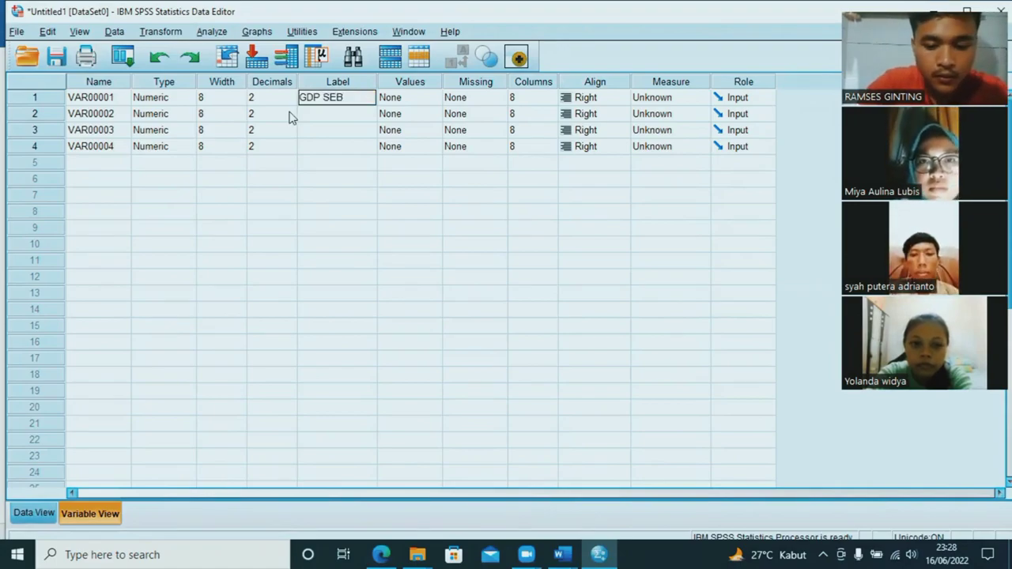
text(ELUM C)
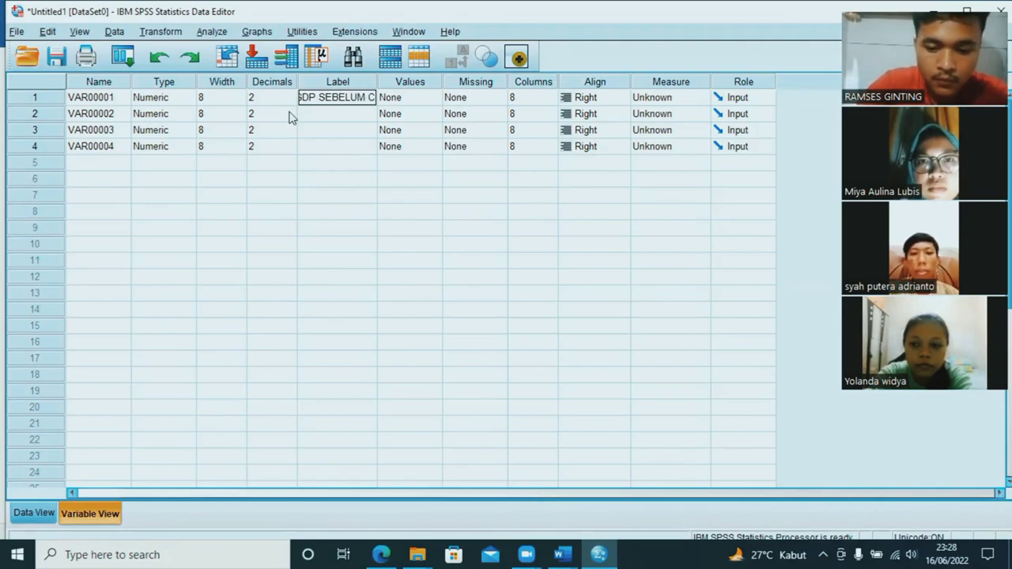
text(OVID)
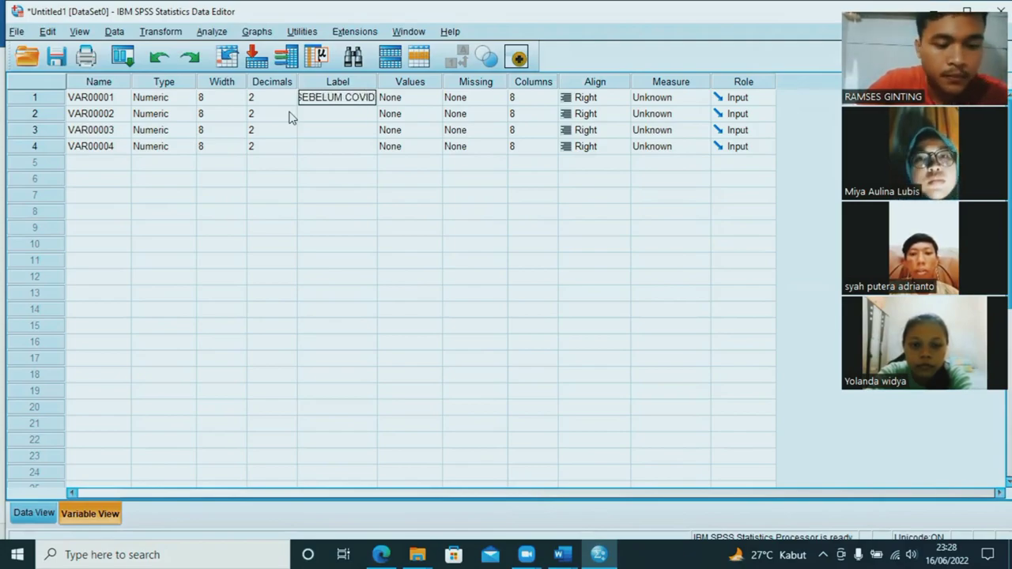
text(19)
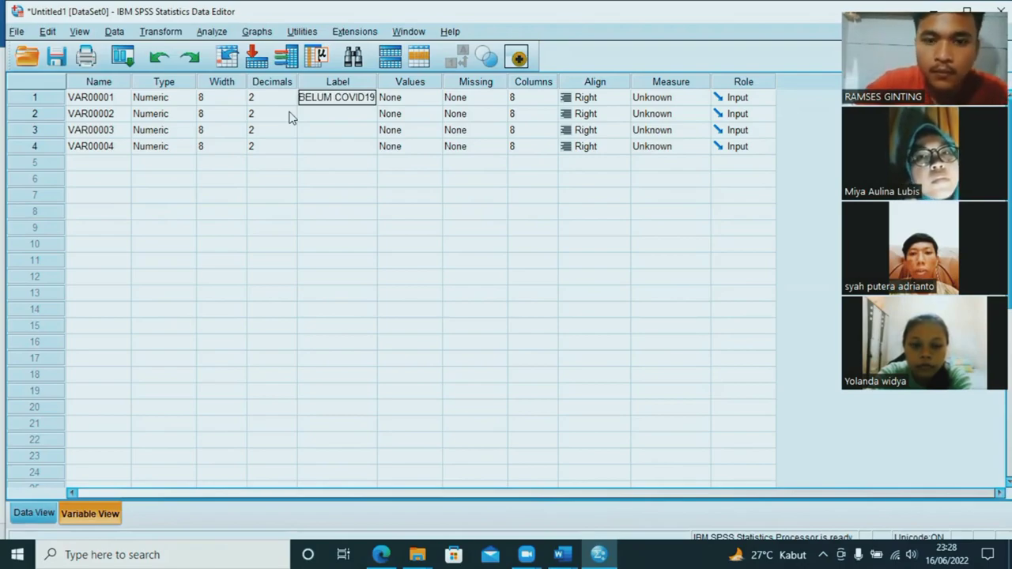
key(Return)
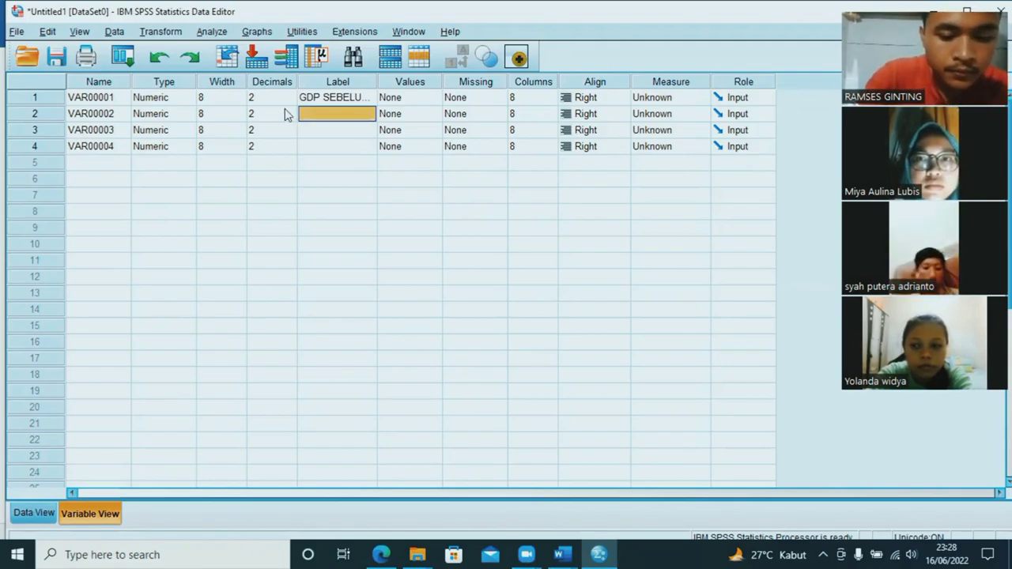
Step: Label the second variable, VAR00002, as GDP SESUDAH COVID19
text(GDP)
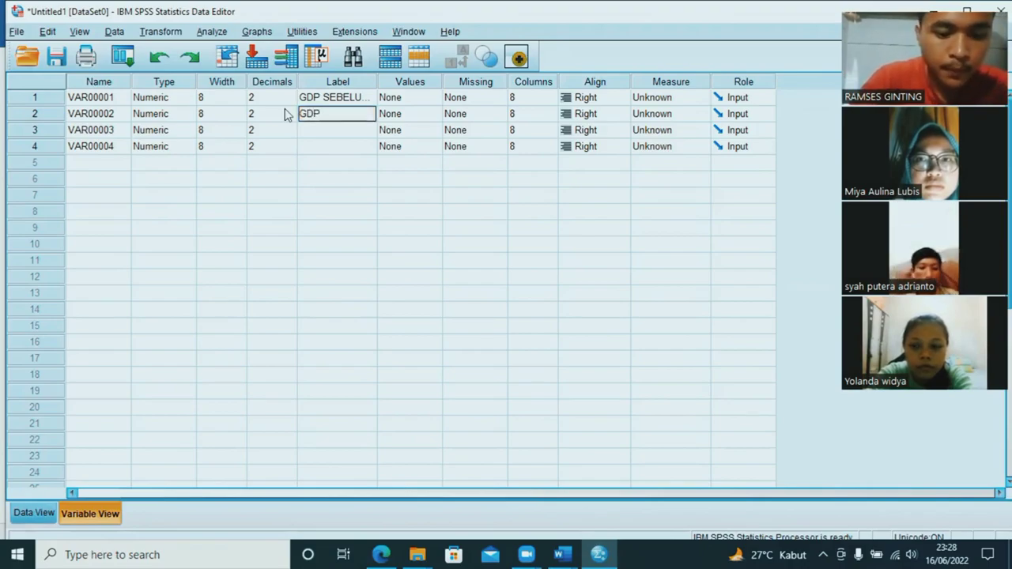
text( SESIUDAH)
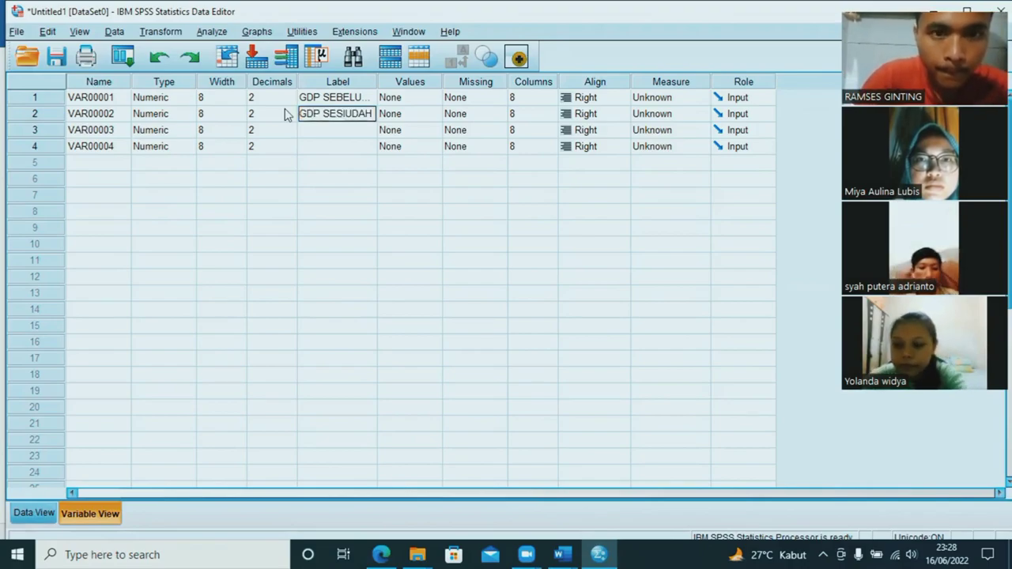
key(BackSpace)
key(BackSpace)
key(BackSpace)
key(BackSpace)
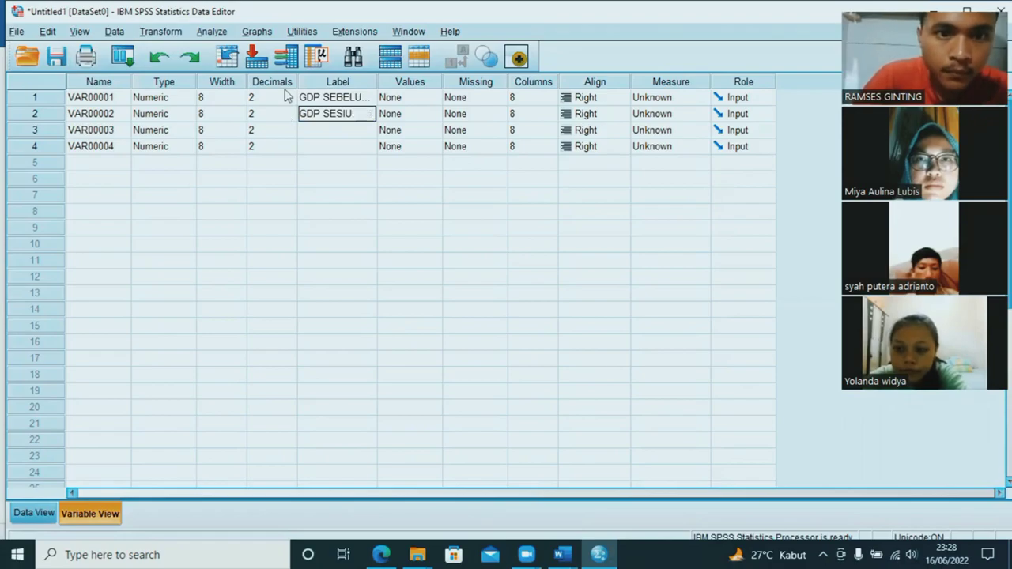
key(BackSpace)
text(UDA)
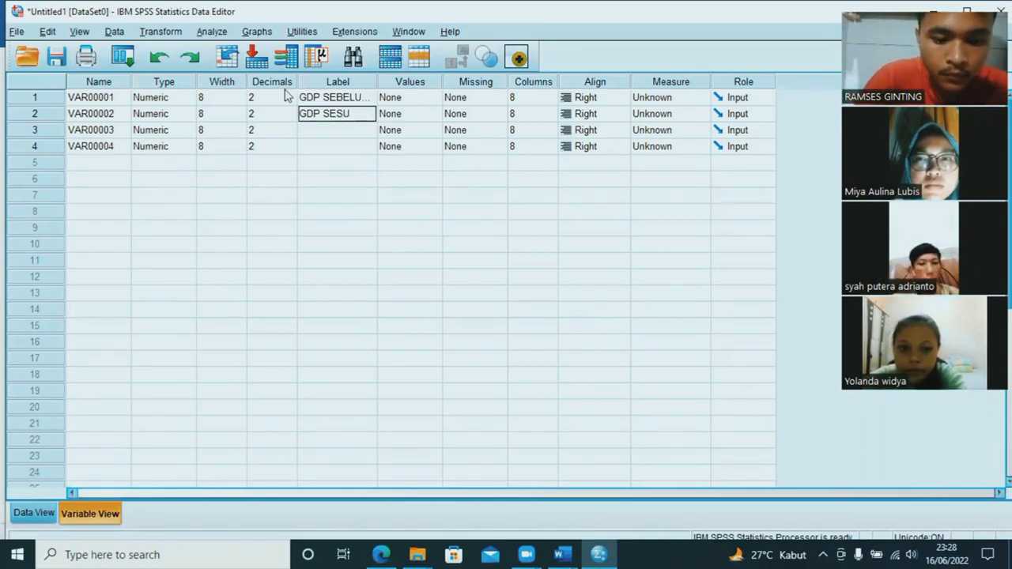
text(H C)
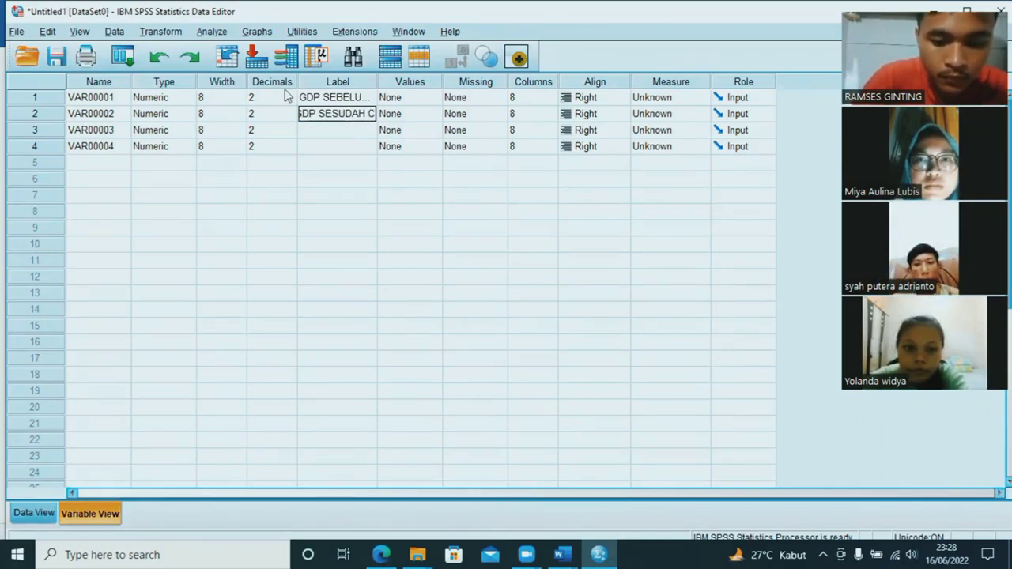
text(OVID 1)
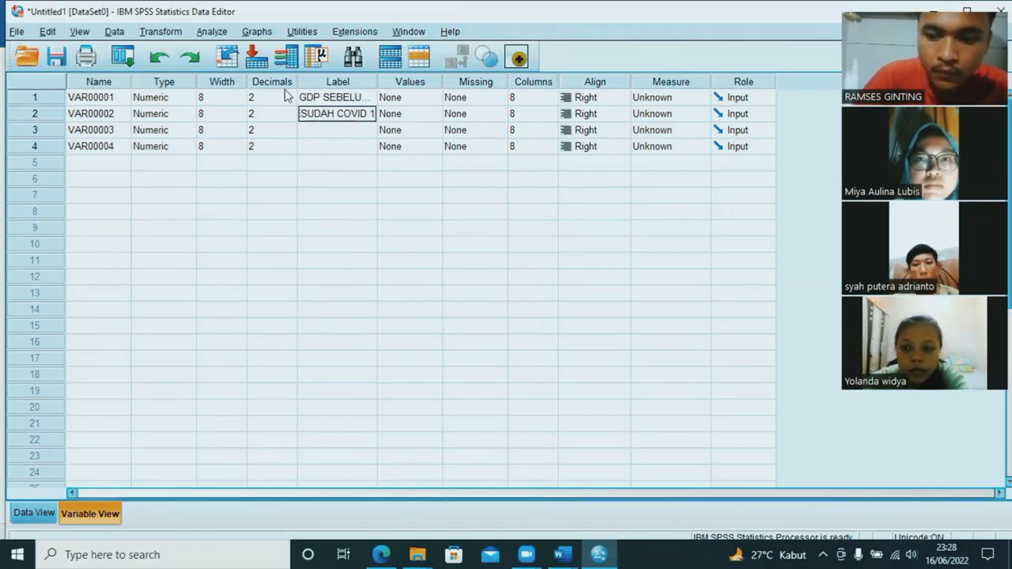
key(BackSpace)
key(BackSpace)
text(19)
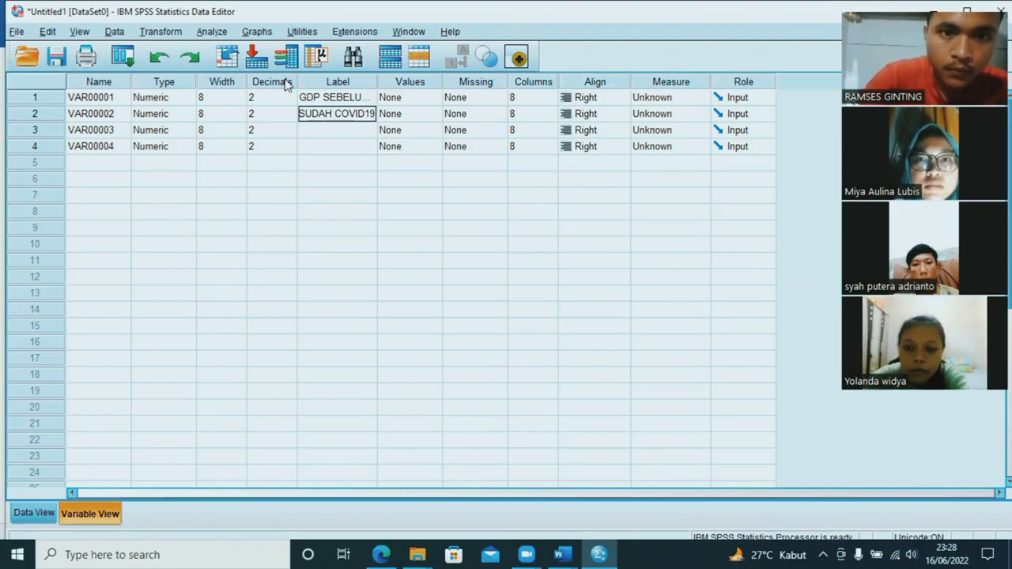
key(Return)
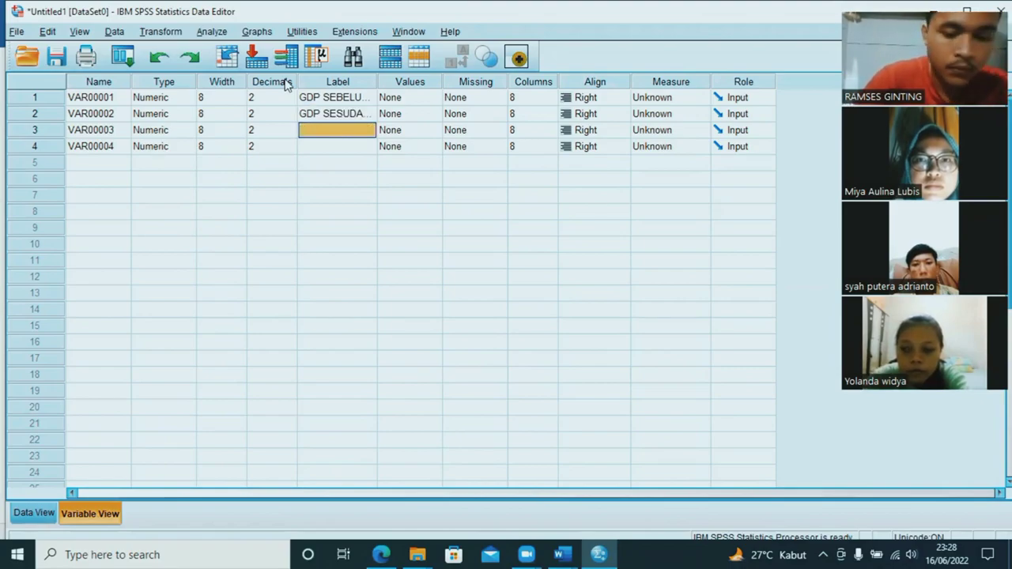
Step: Label the third variable, VAR00003, as INF SEBELUM COVID19
text(INF SE)
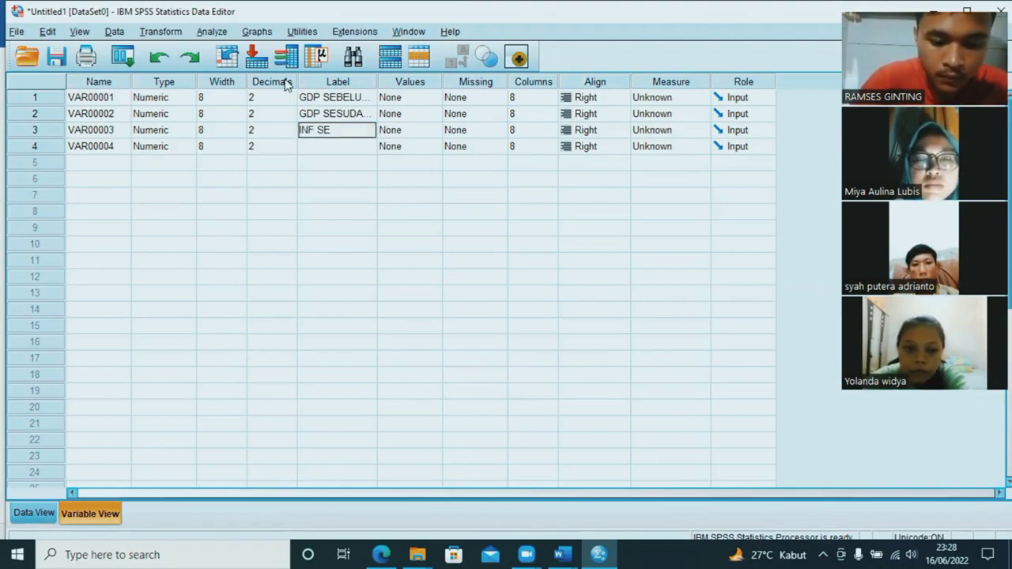
text(BELUM C)
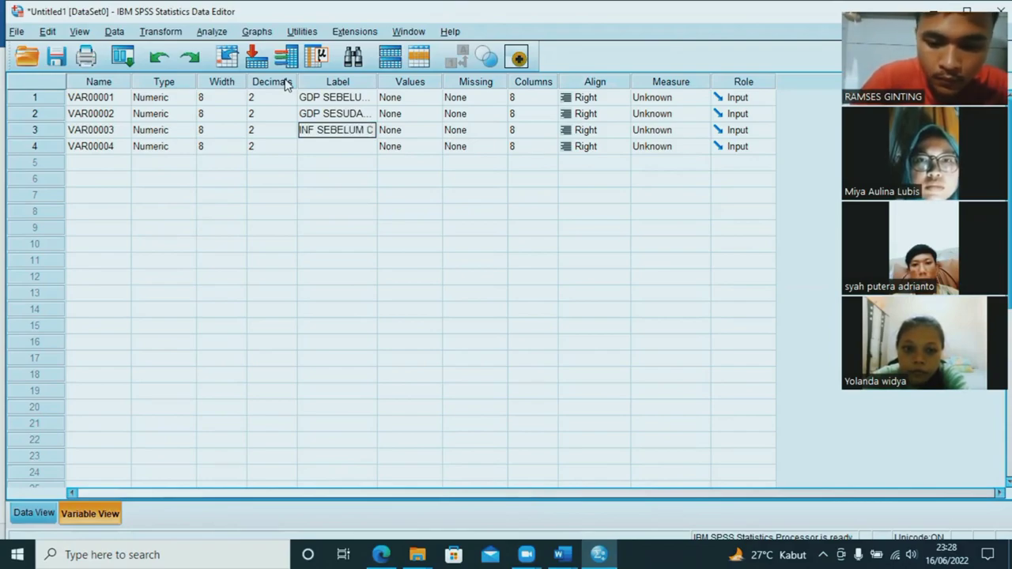
text(OVID)
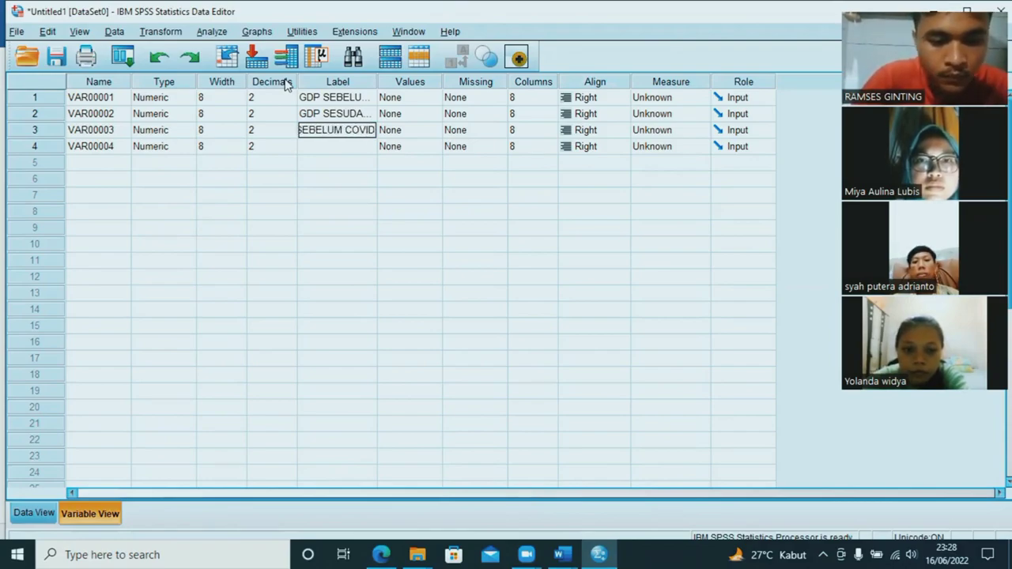
text(19)
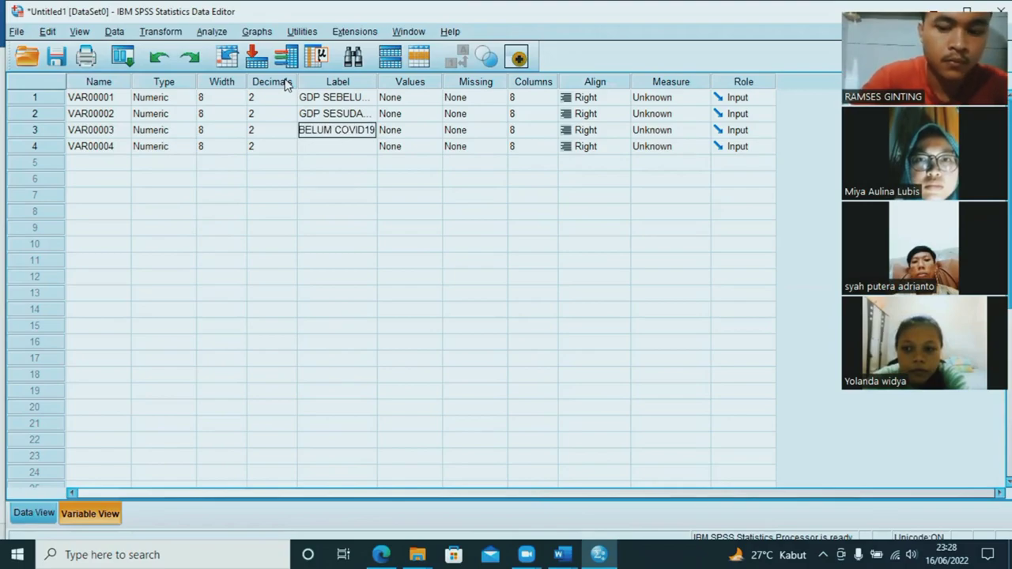
key(Return)
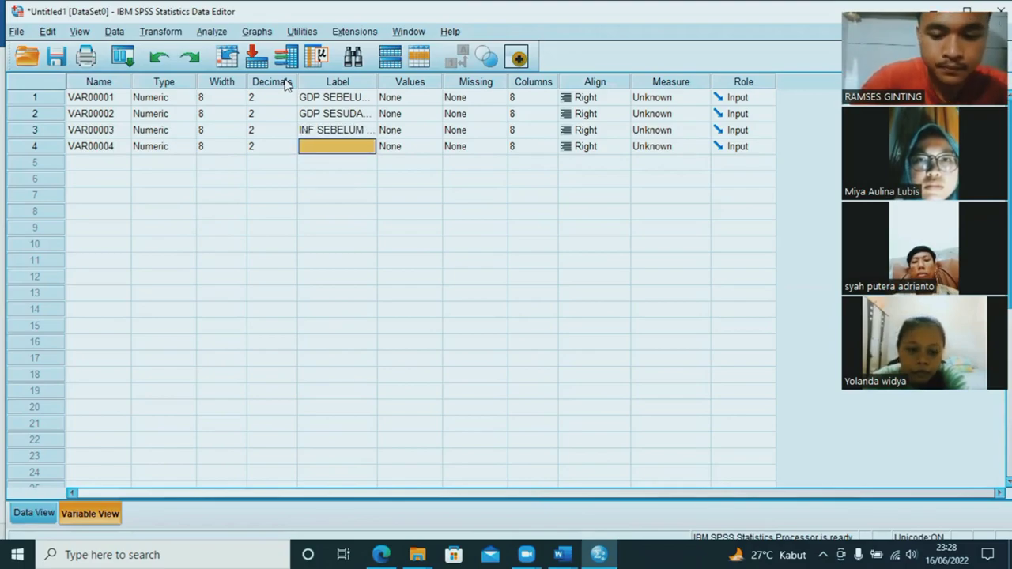
Step: Label the fourth variable, VAR00004, as INF SESUDAH COVID19
text(INF)
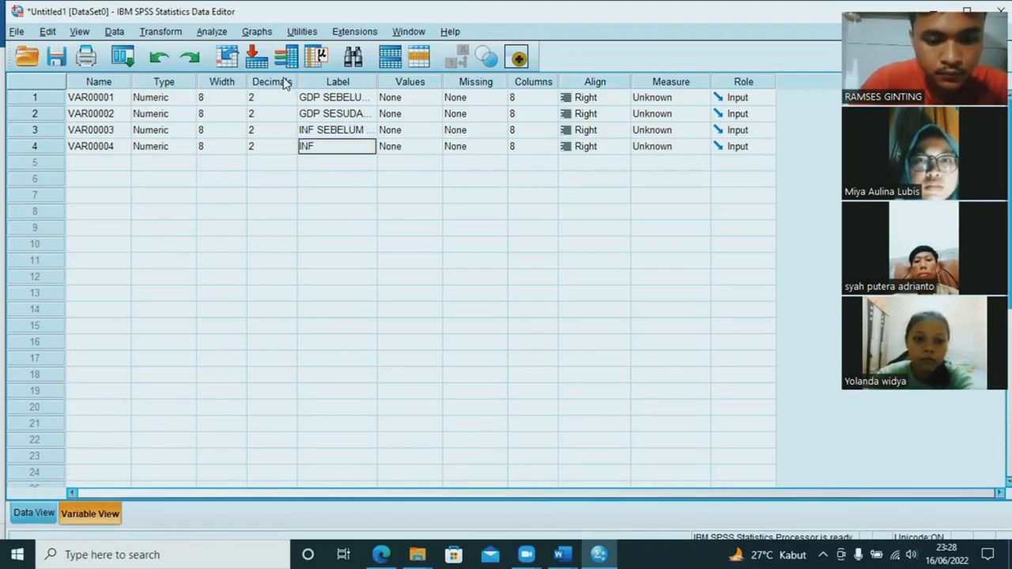
text( SESUDAH)
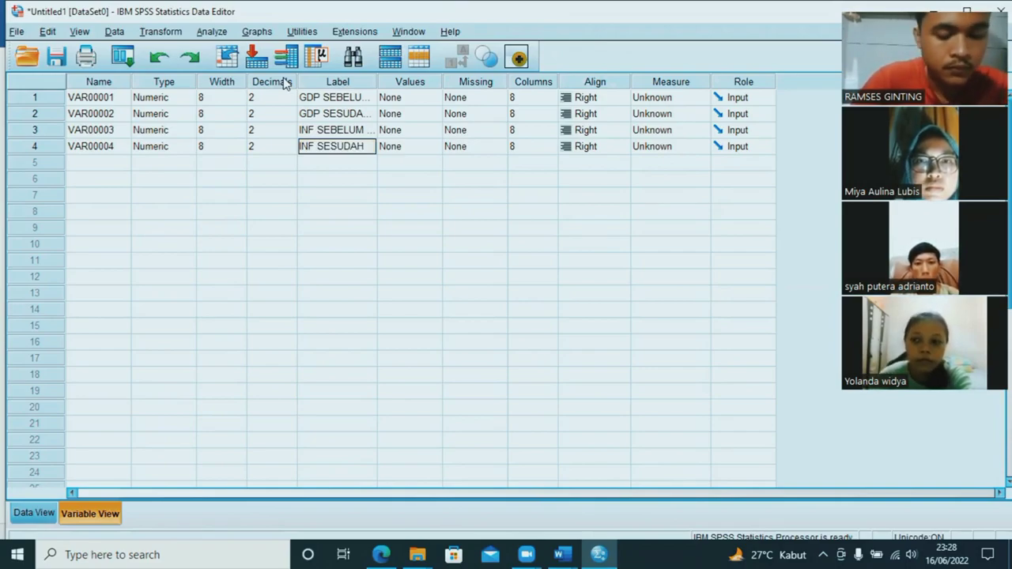
text( COV)
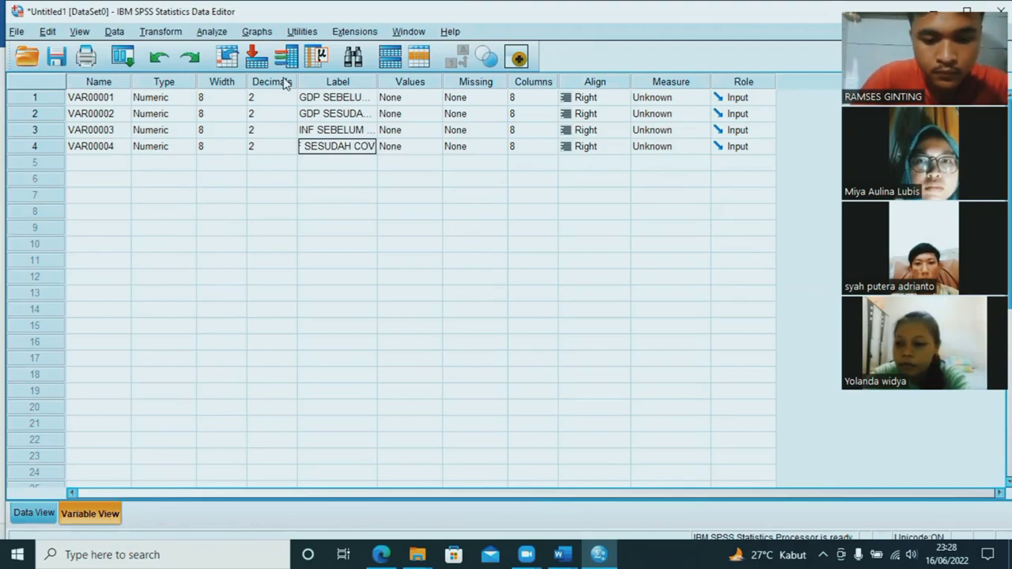
text(ID19)
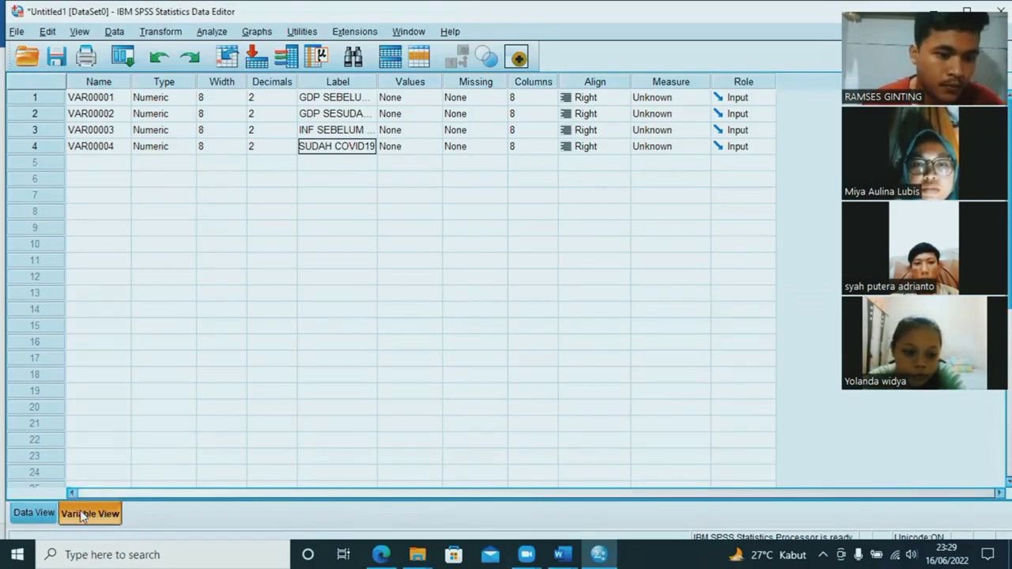
Step: Set up a Paired-Samples T Test with GDP SEBELUM COVID19 and INF SEBELUM COVID19 as the first pair
click(45, 510)
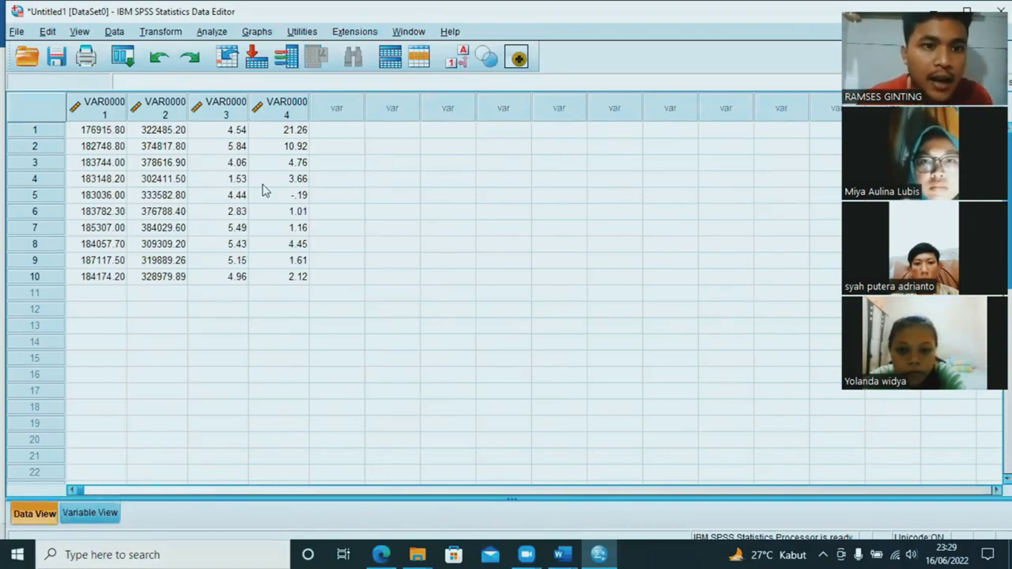
click(212, 31)
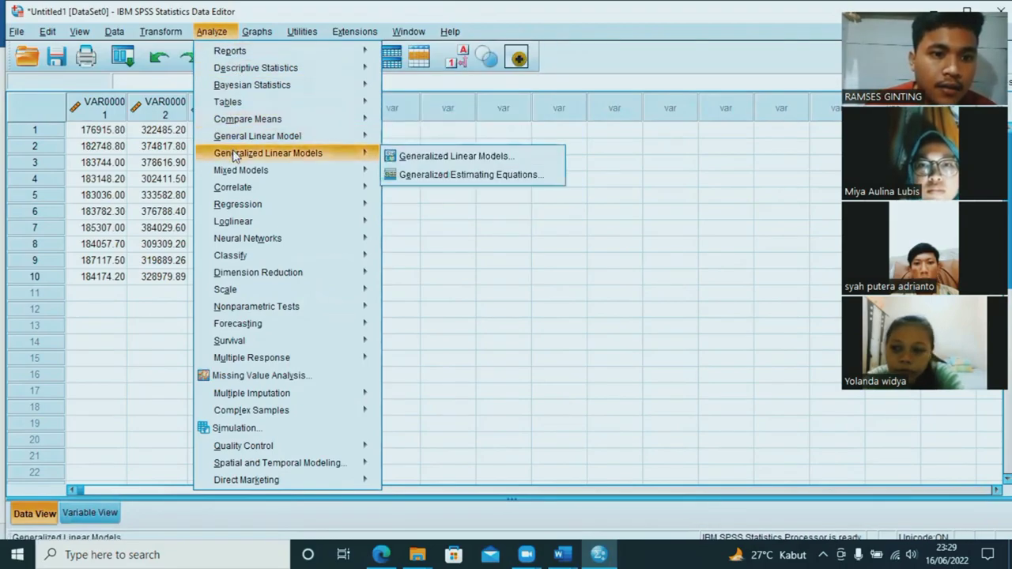
mouse_move(258, 123)
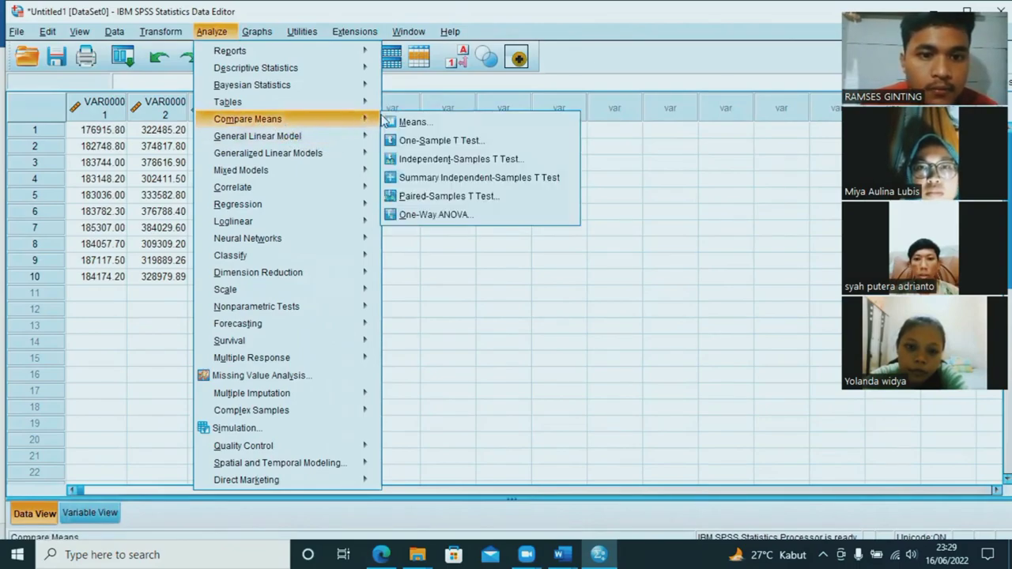
click(452, 196)
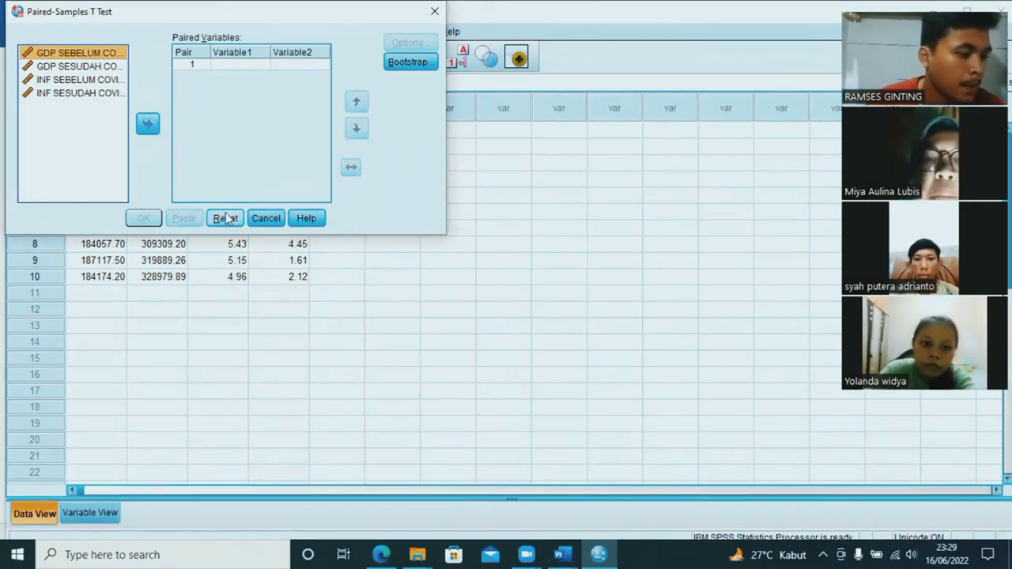
click(147, 124)
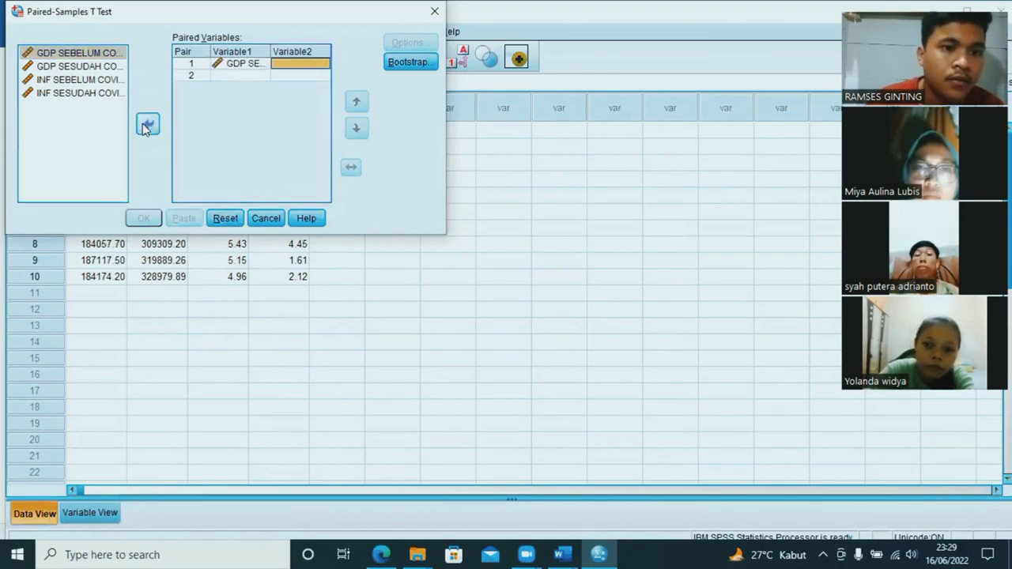
click(105, 73)
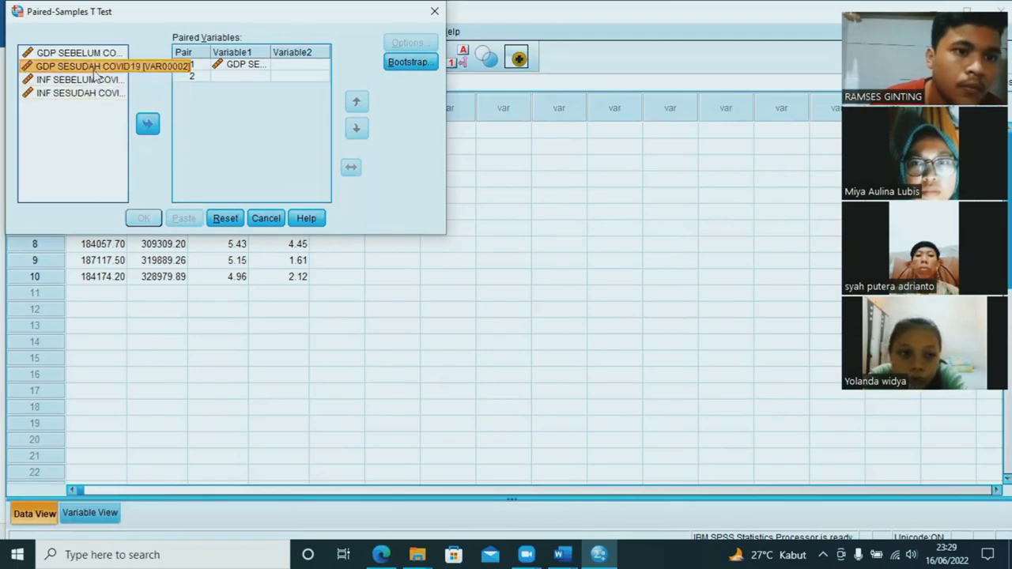
click(88, 54)
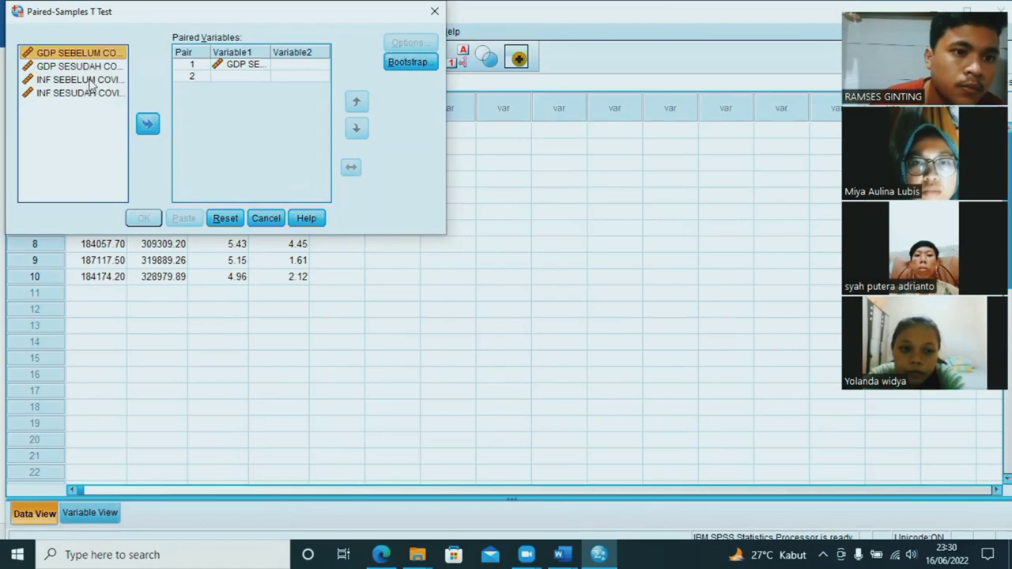
click(91, 81)
click(149, 124)
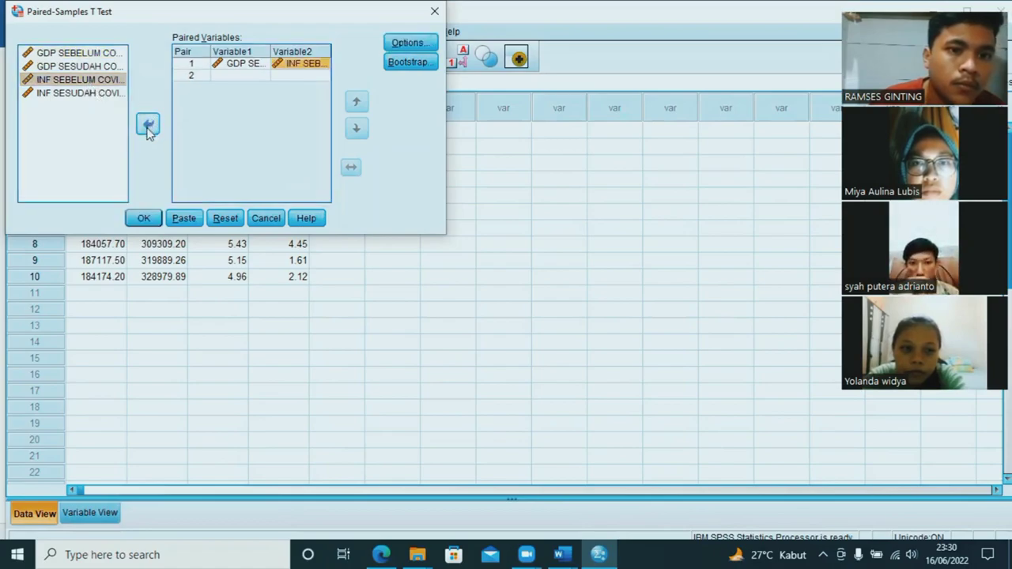
Step: Add GDP SESUDAH COVID19 and INF SESUDAH COVID19 as the second pair and run the test
click(233, 75)
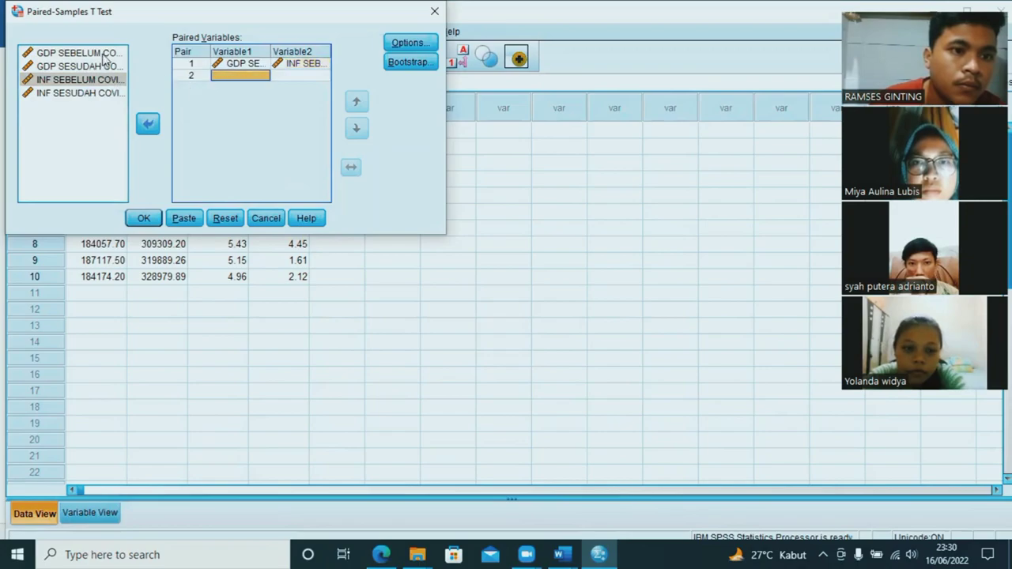
click(103, 66)
click(150, 126)
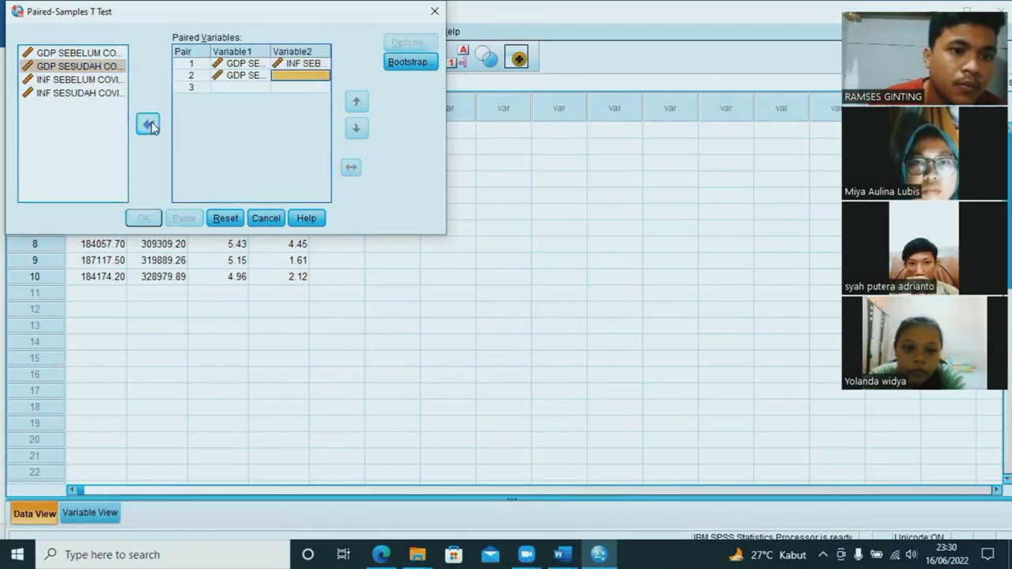
click(101, 92)
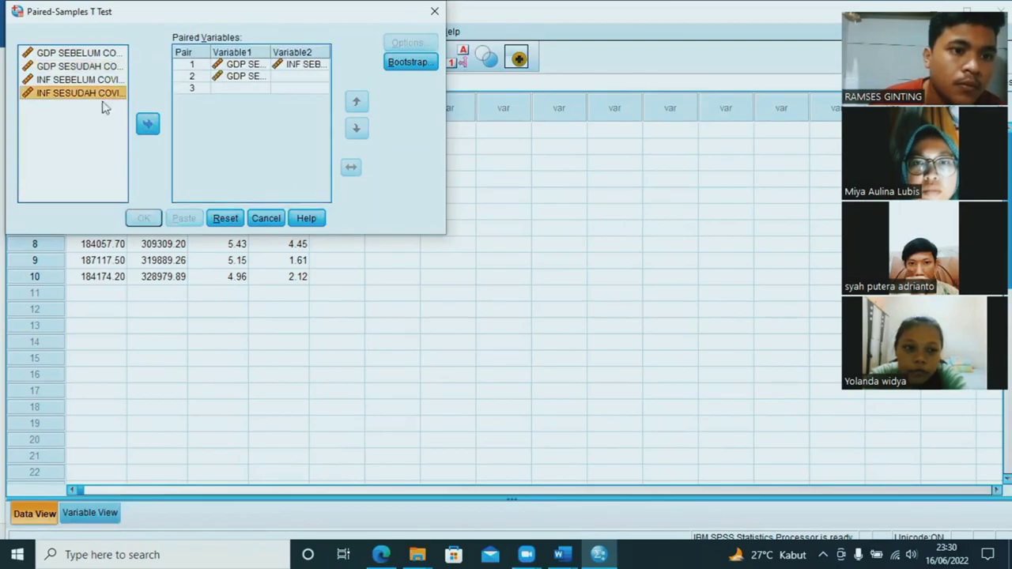
click(149, 125)
click(142, 219)
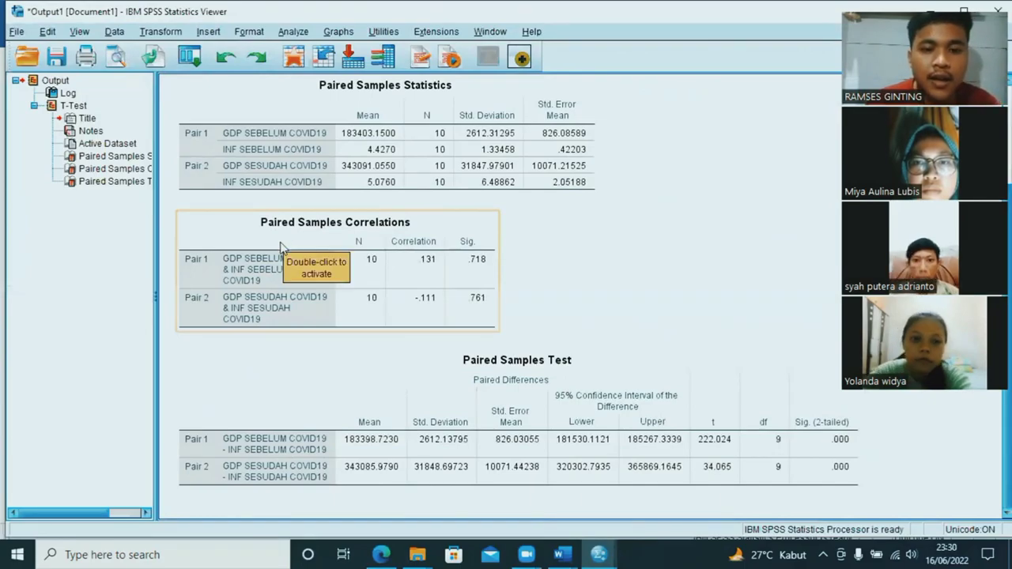
Step: Switch to the KEL.5 PANDUAN PENGOLAHAN UJI BEDA document in Word and find its T-Test output tables
click(621, 279)
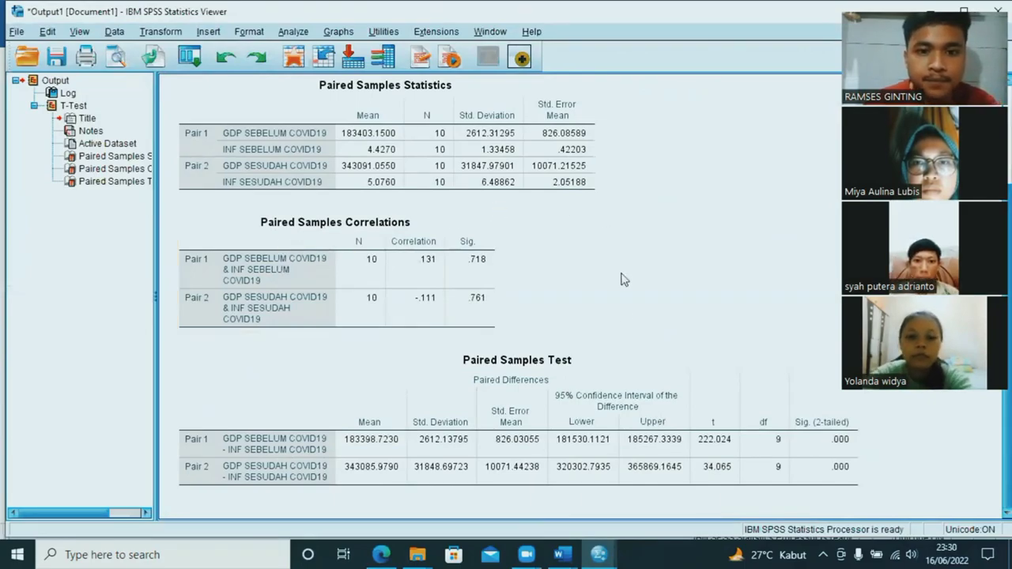
click(560, 546)
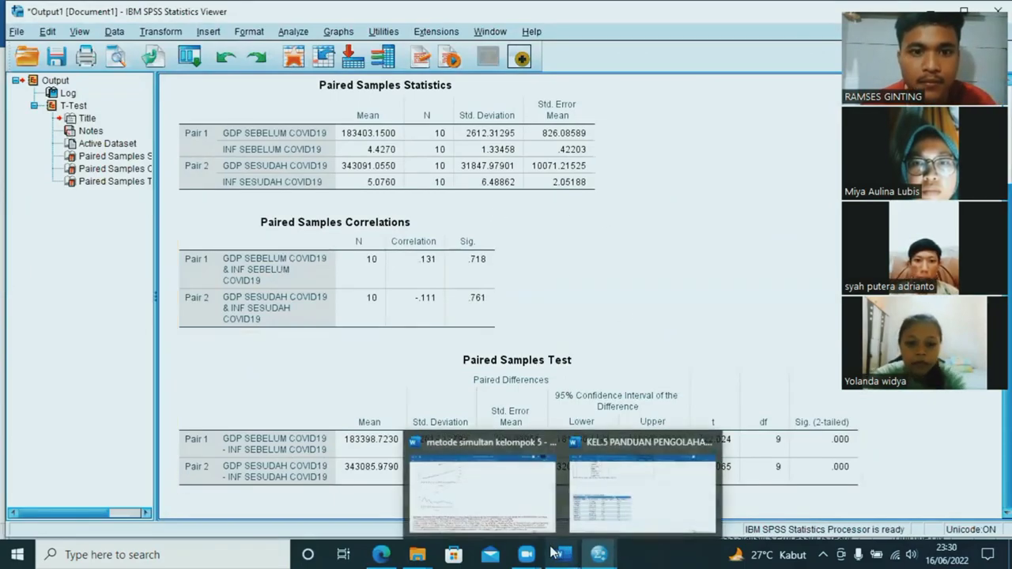
click(597, 496)
scroll(529, 409, down, 10)
scroll(470, 339, down, 8)
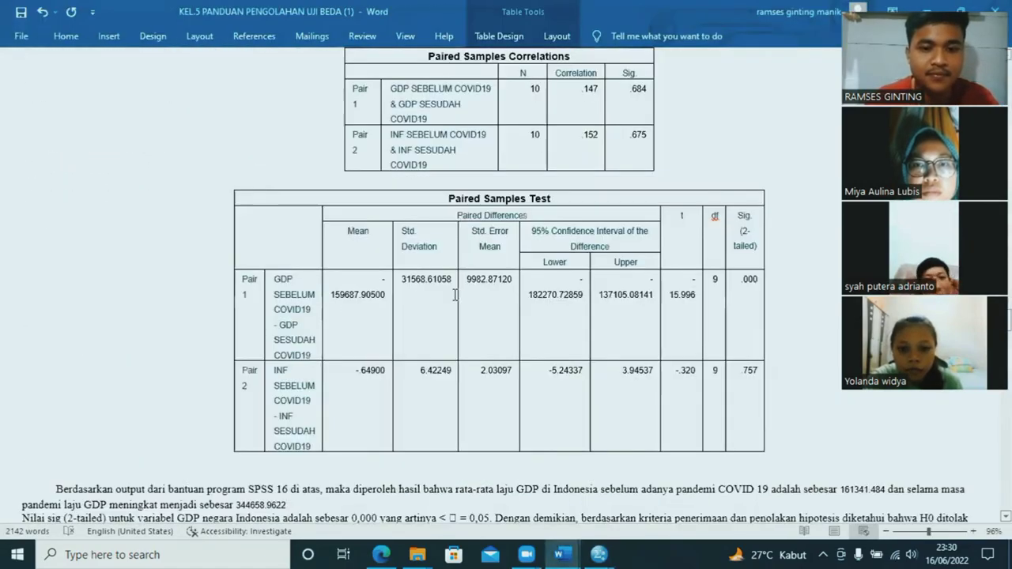
scroll(447, 308, down, 10)
scroll(434, 338, down, 20)
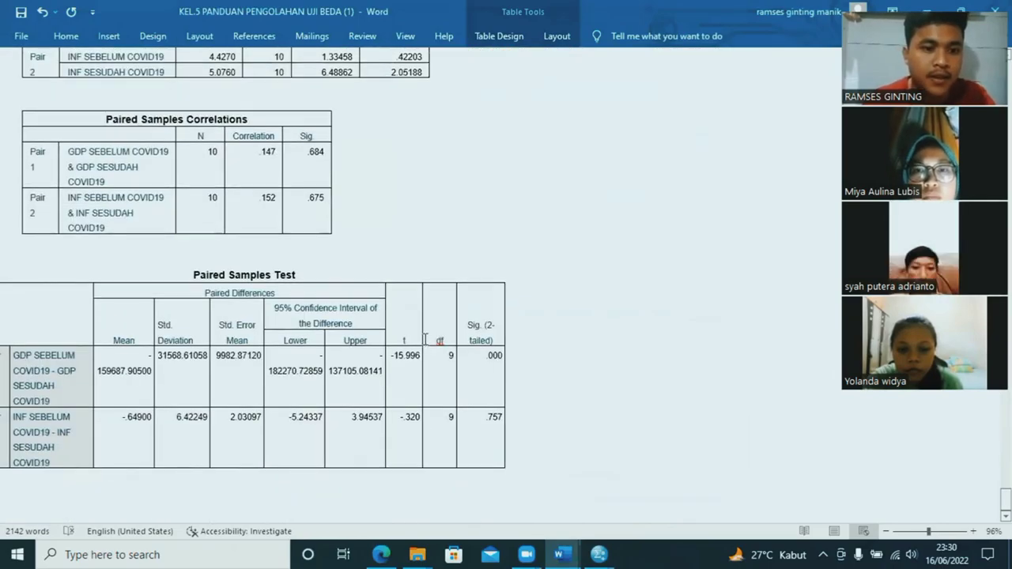
scroll(409, 320, up, 2)
scroll(409, 319, up, 3)
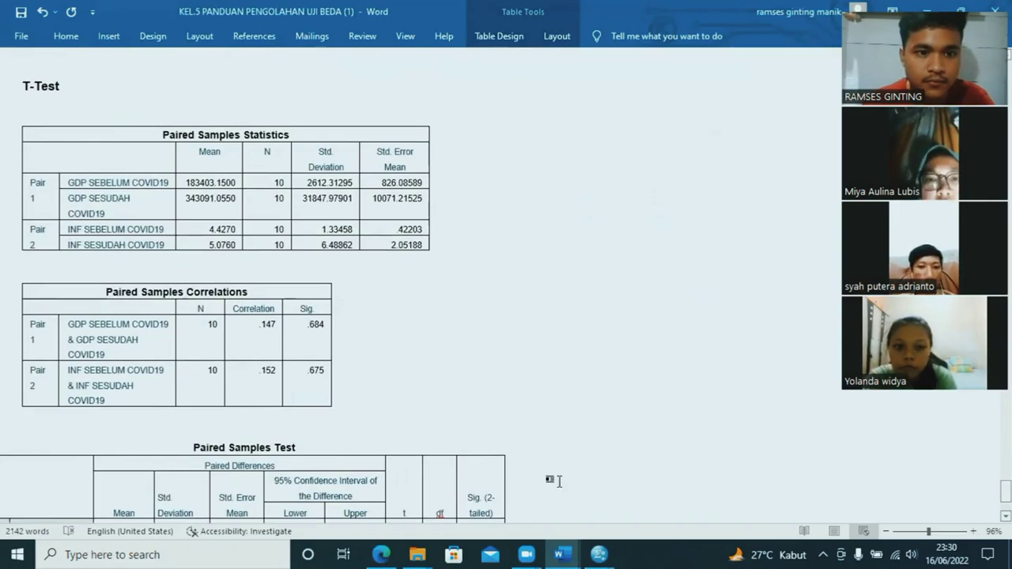
Step: Compare the variable pairs and statistics in the SPSS output with the T-Test tables in the Word guide
mouse_move(599, 554)
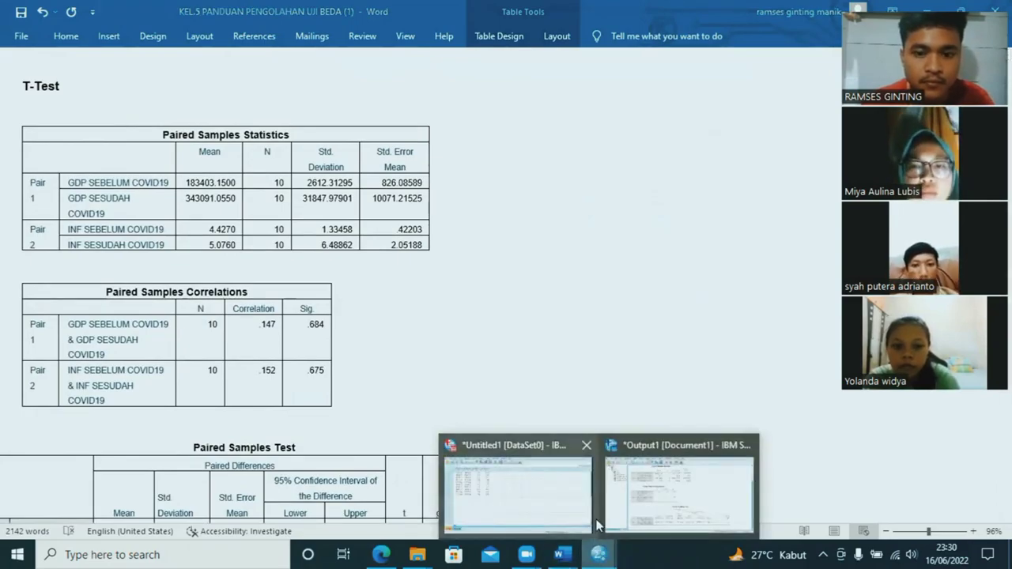
click(633, 491)
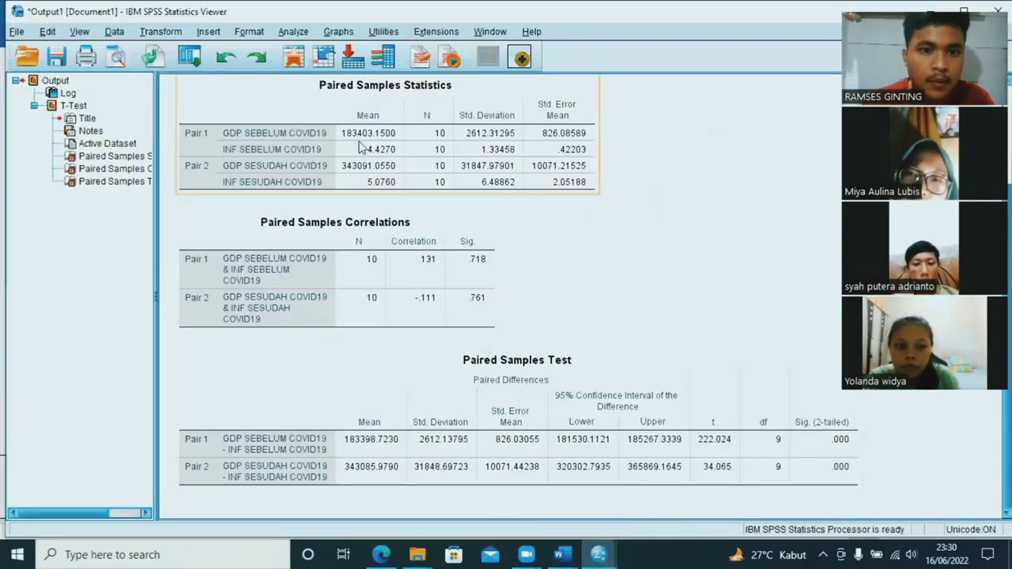
mouse_move(568, 554)
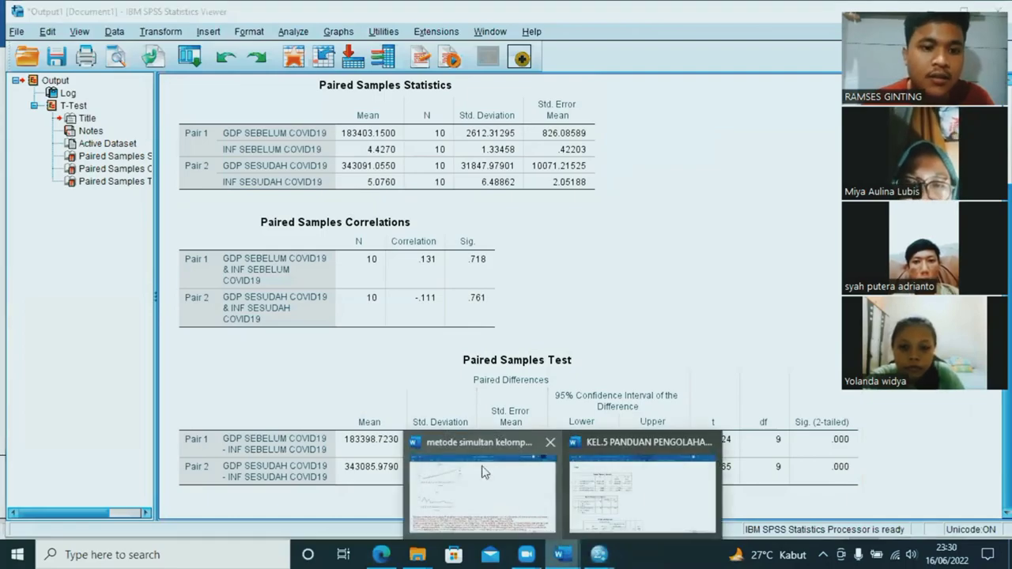
click(601, 486)
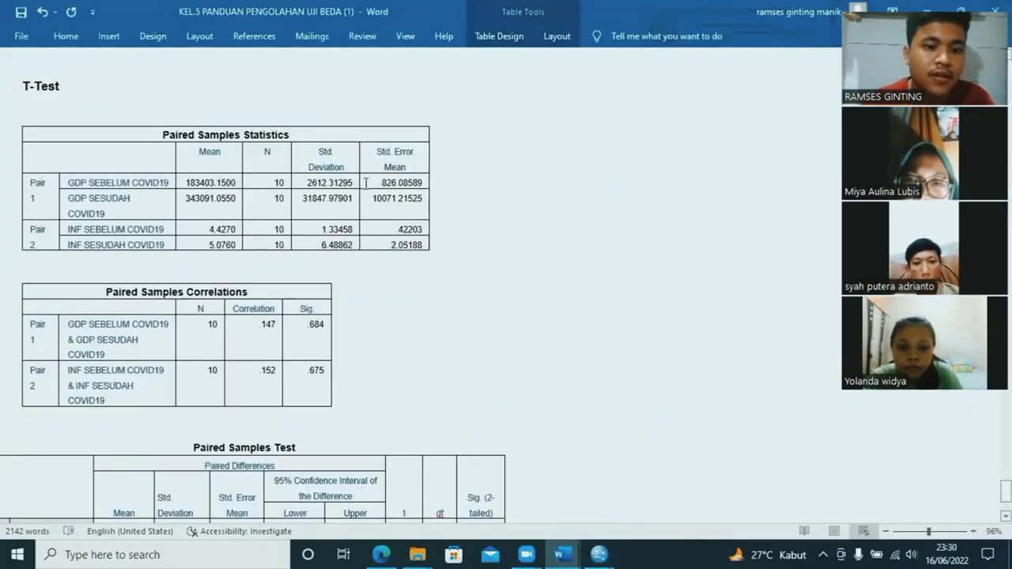
scroll(416, 184, up, 3)
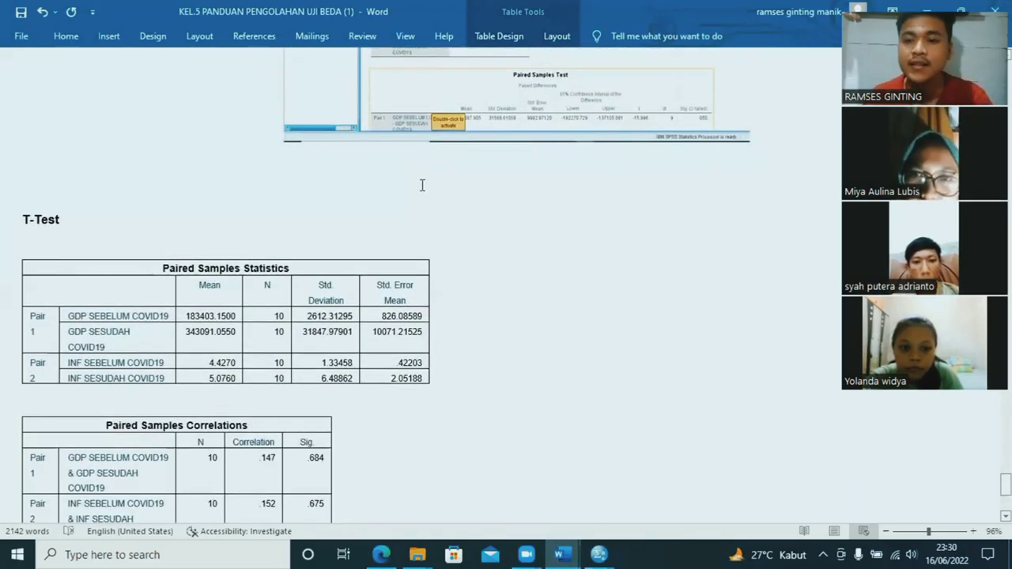